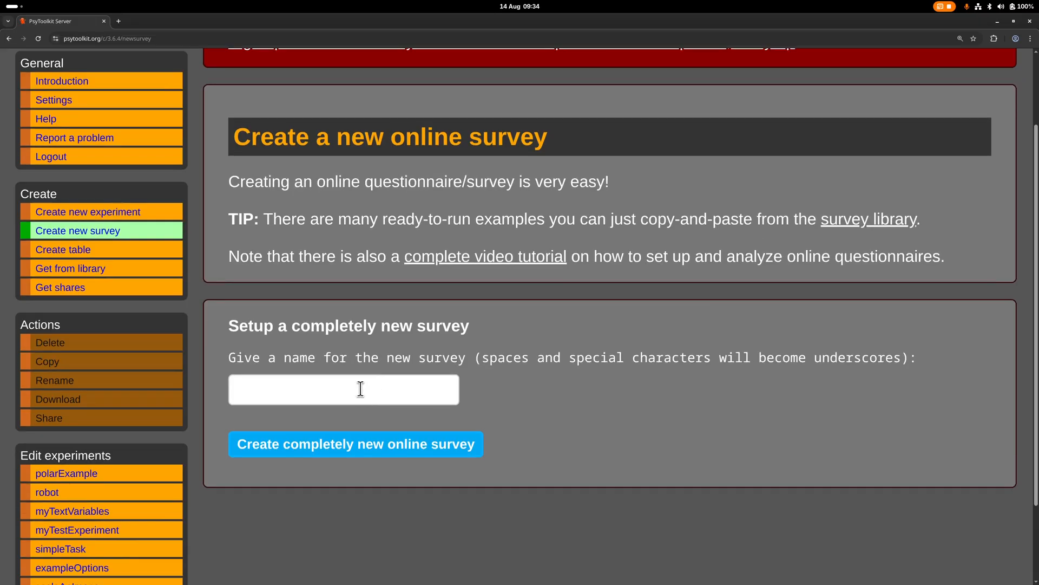
# Create a completely new online survey named testTextBox
pyautogui.click(360, 389)
pyautogui.write('tes')
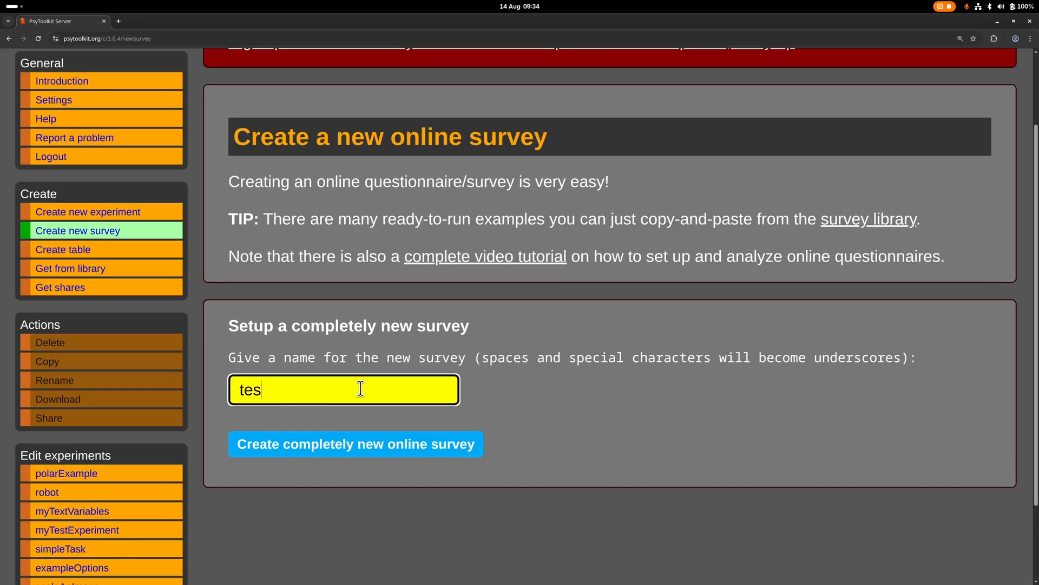
pyautogui.write('tTextBox')
pyautogui.click(372, 444)
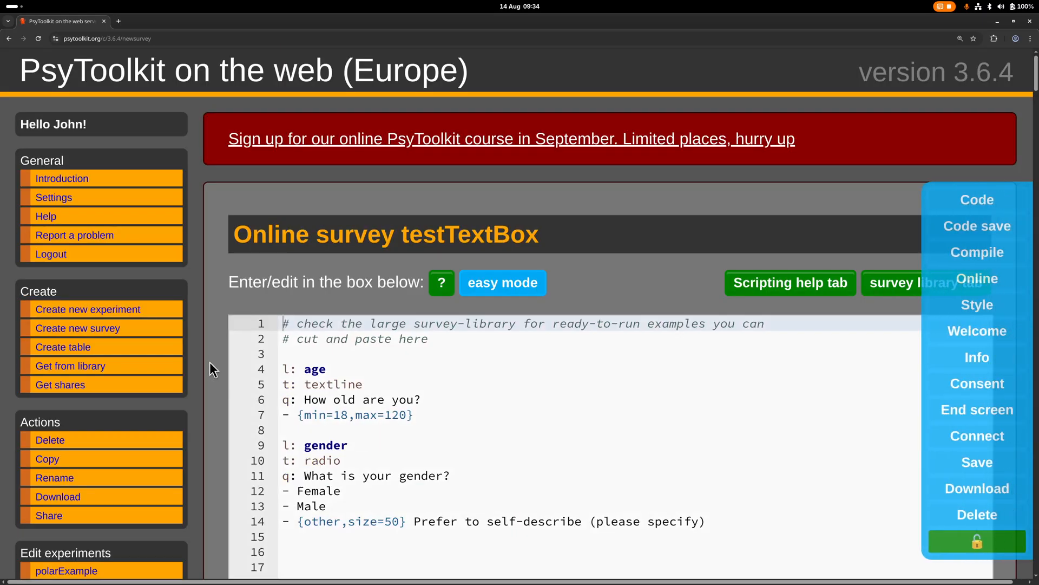
# Check the age question in the default survey script and compile the survey
pyautogui.scroll(-1, 209, 363)
pyautogui.scroll(-1, 209, 362)
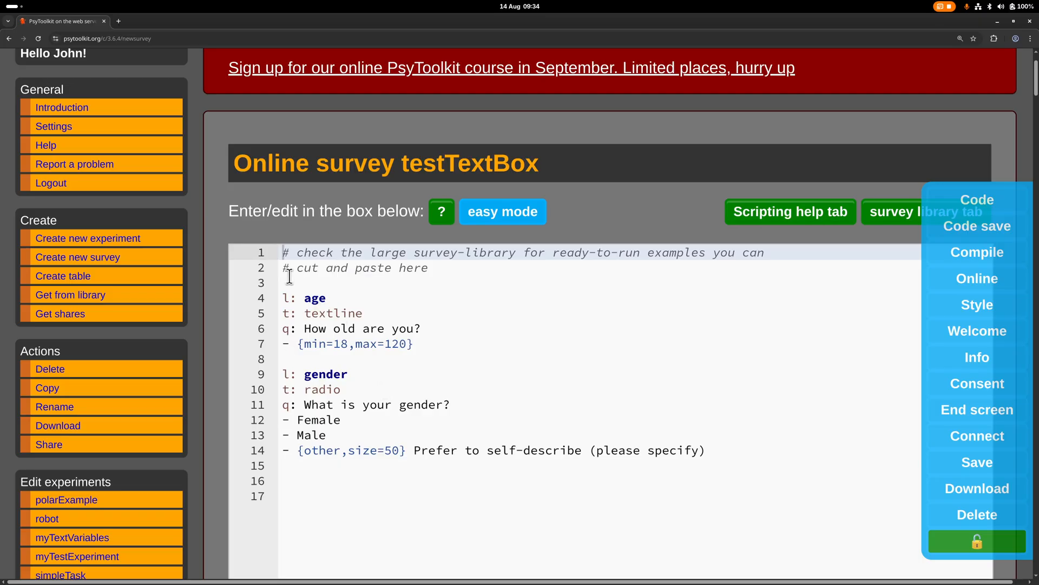
pyautogui.scroll(-1, 167, 132)
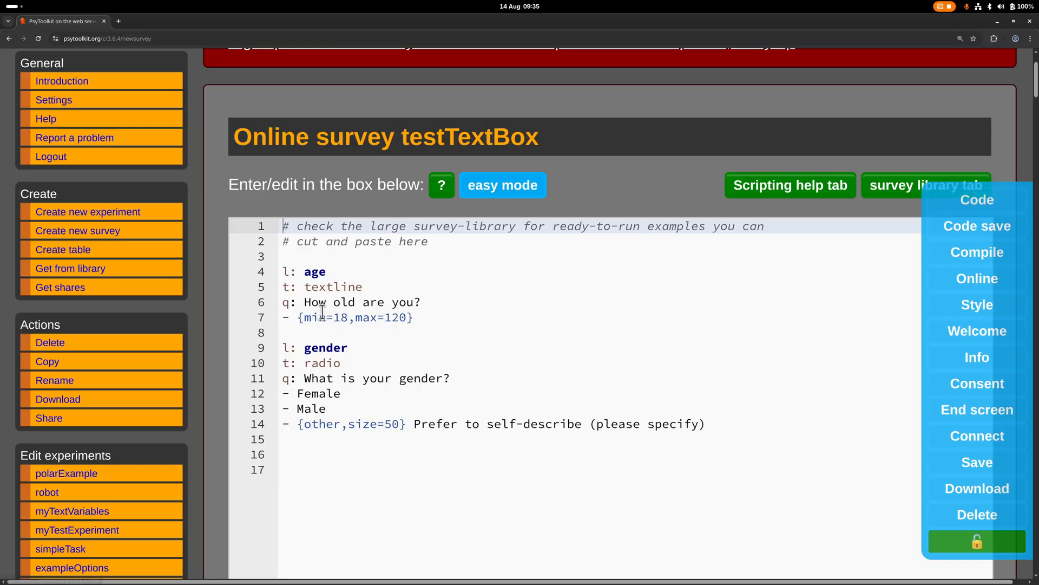
pyautogui.click(303, 302)
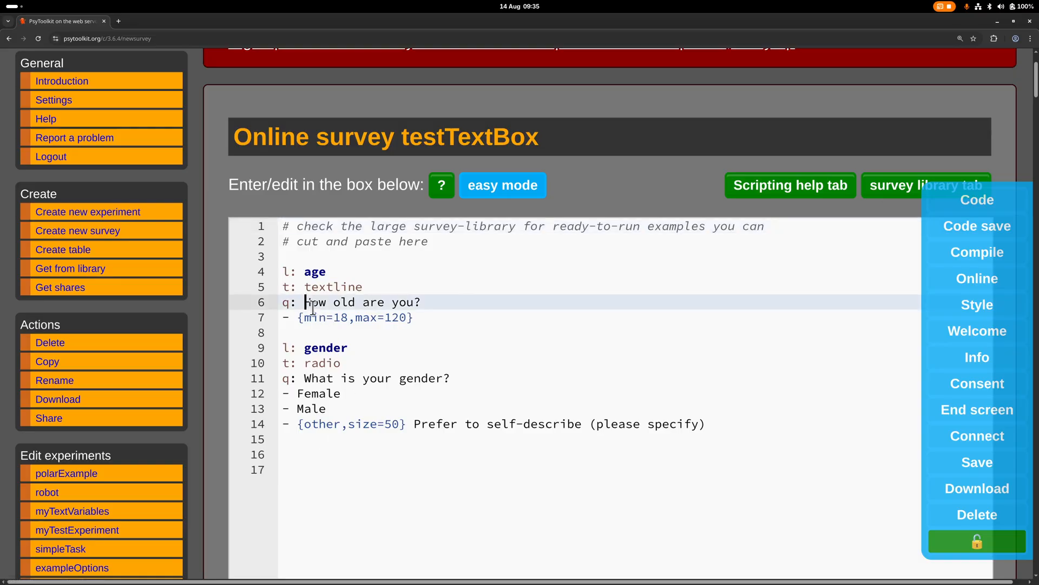
pyautogui.click(424, 316)
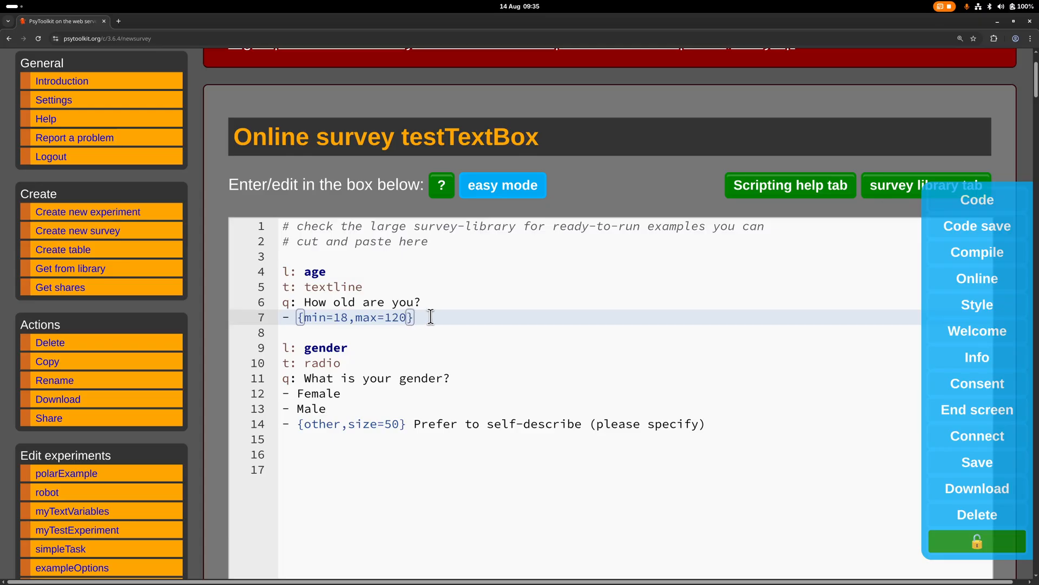
pyautogui.scroll(-5, 236, 307)
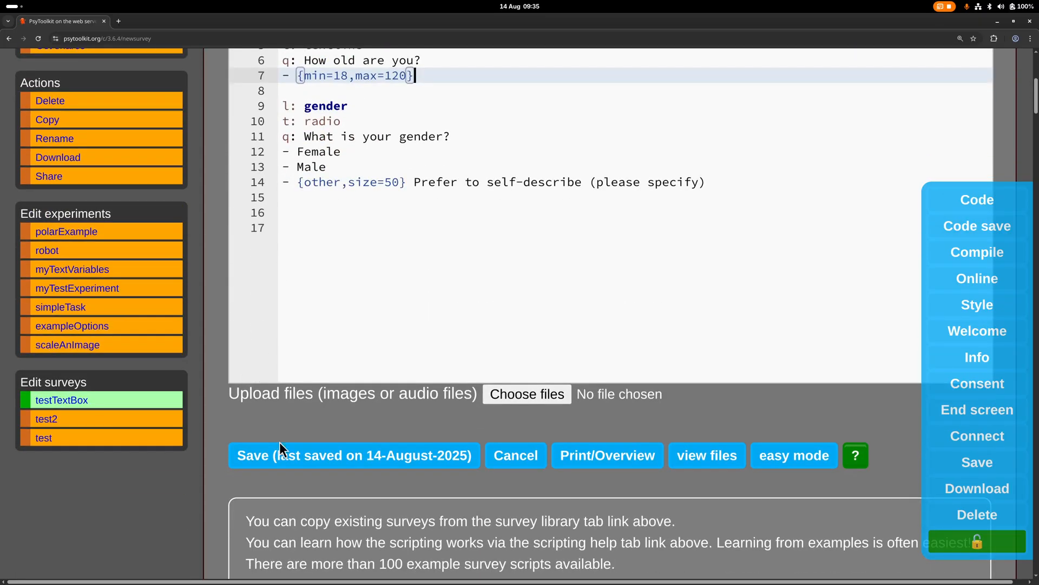
pyautogui.scroll(-6, 279, 441)
pyautogui.click(281, 523)
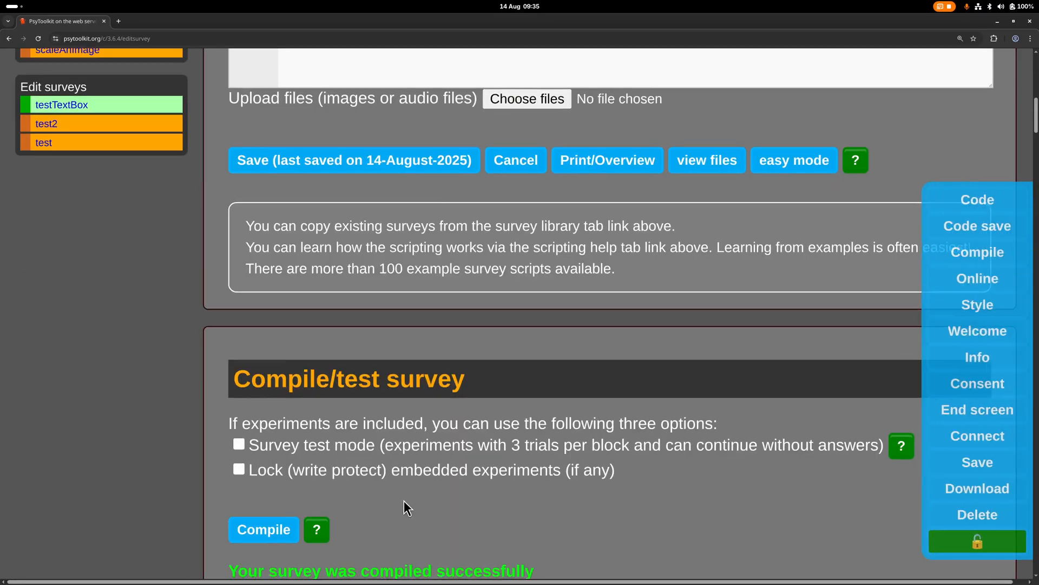
# Change the survey status to online so that people can do the survey
pyautogui.scroll(-6, 403, 500)
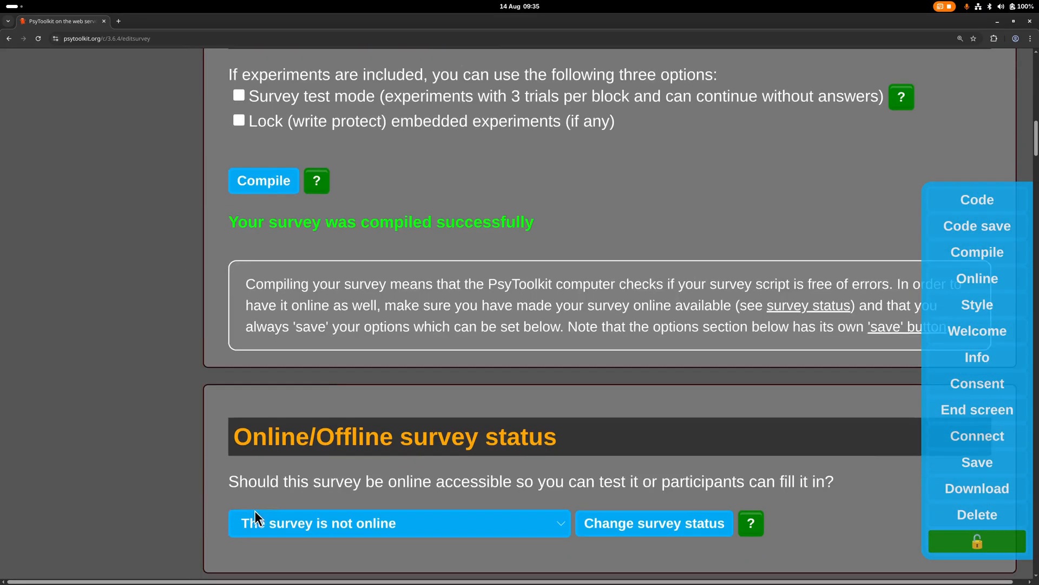
pyautogui.scroll(-1, 255, 511)
pyautogui.click(263, 484)
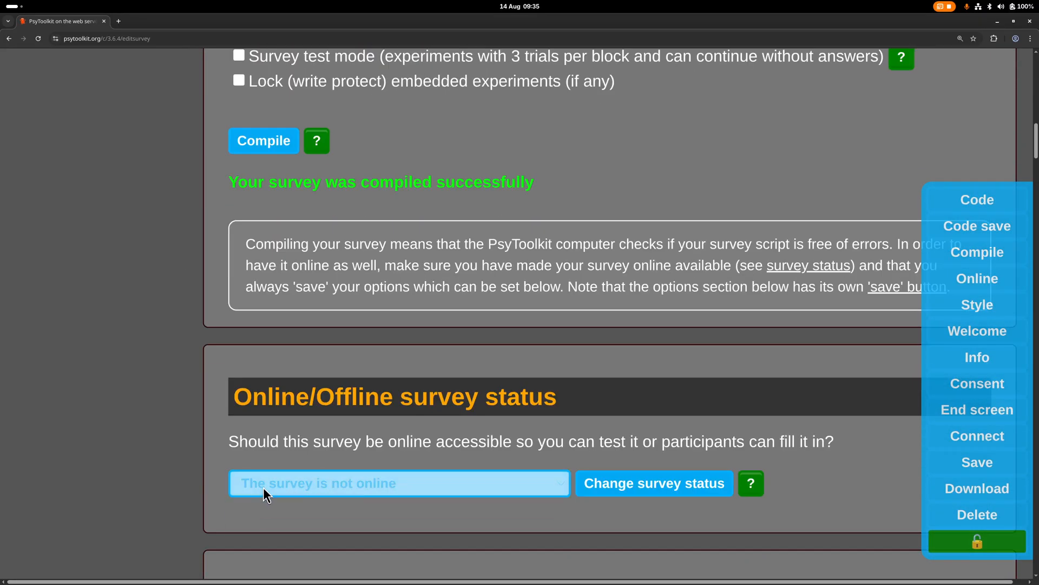
pyautogui.click(273, 529)
pyautogui.click(628, 482)
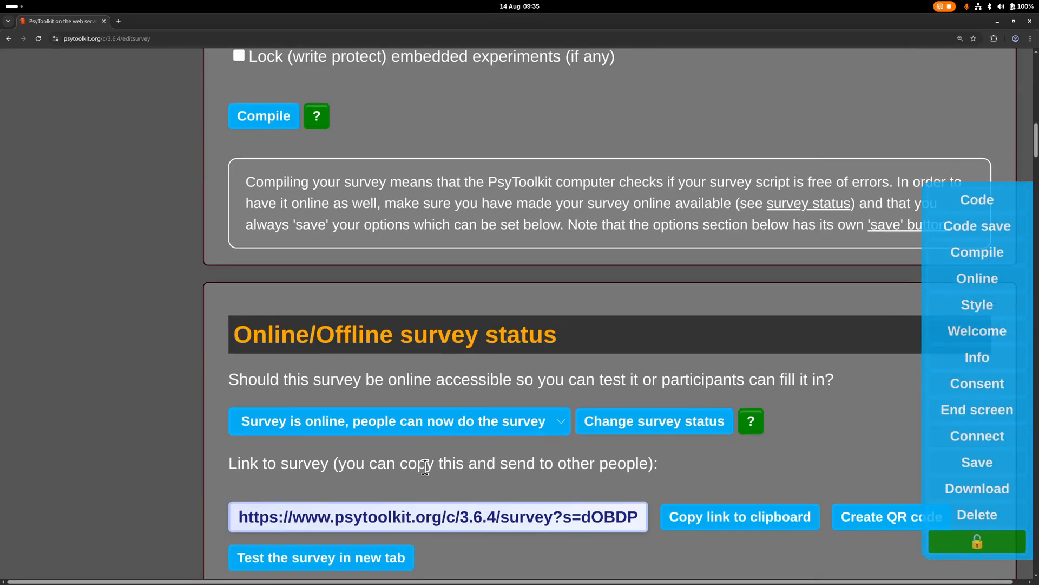
# Start a test run of the survey and continue past the age question without entering an answer
pyautogui.click(297, 540)
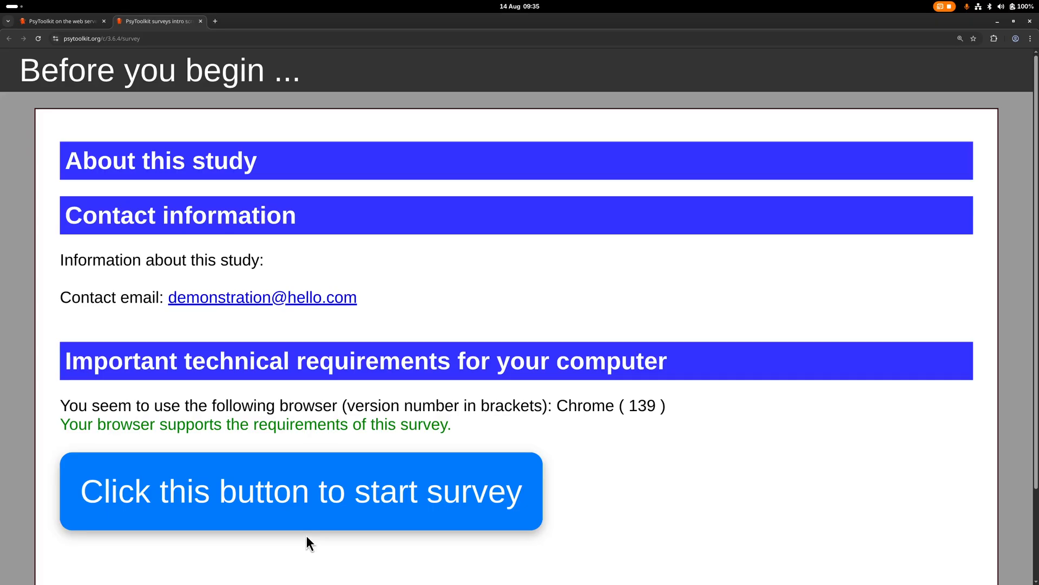
pyautogui.click(282, 482)
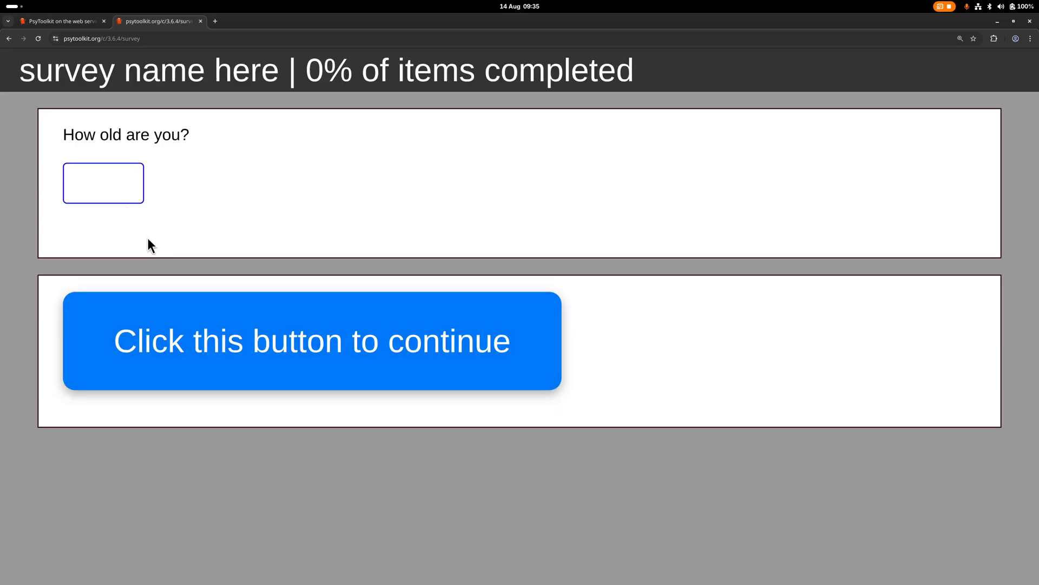
pyautogui.click(267, 346)
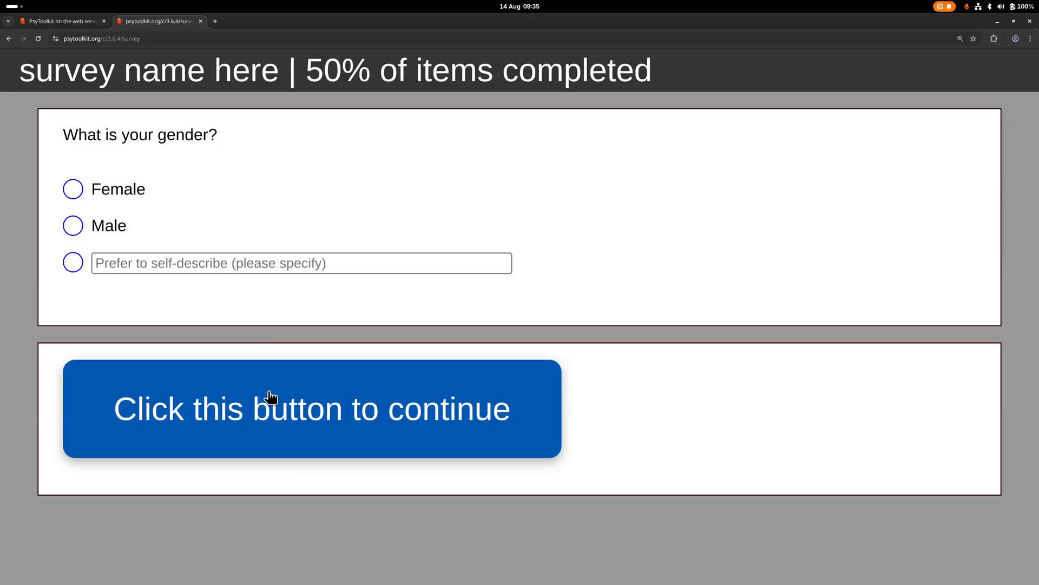
# Return to the survey script and add the line "o: require" below the age question's textline type
pyautogui.click(63, 21)
pyautogui.scroll(12, 213, 270)
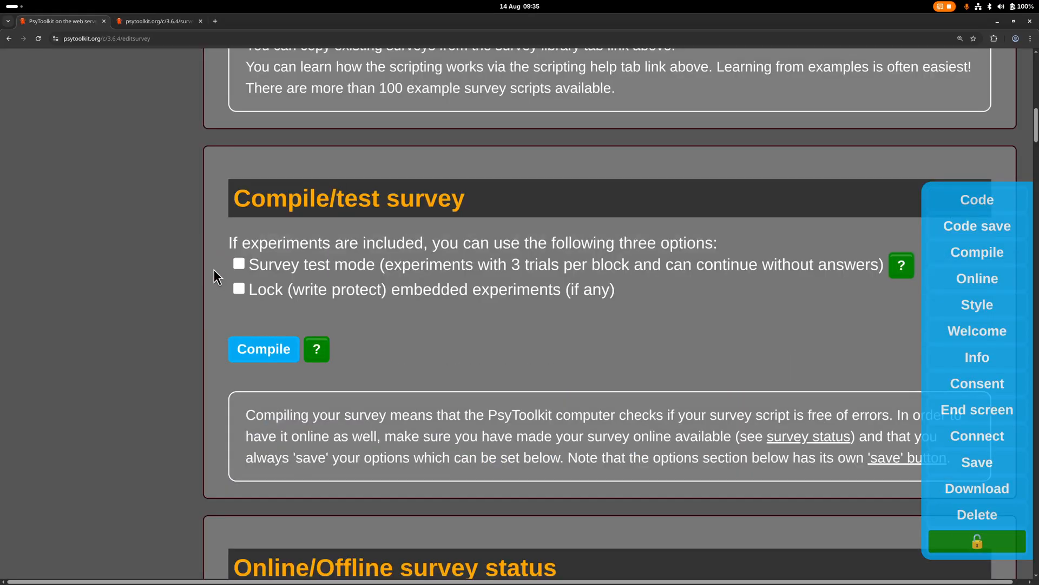
pyautogui.scroll(5, 215, 271)
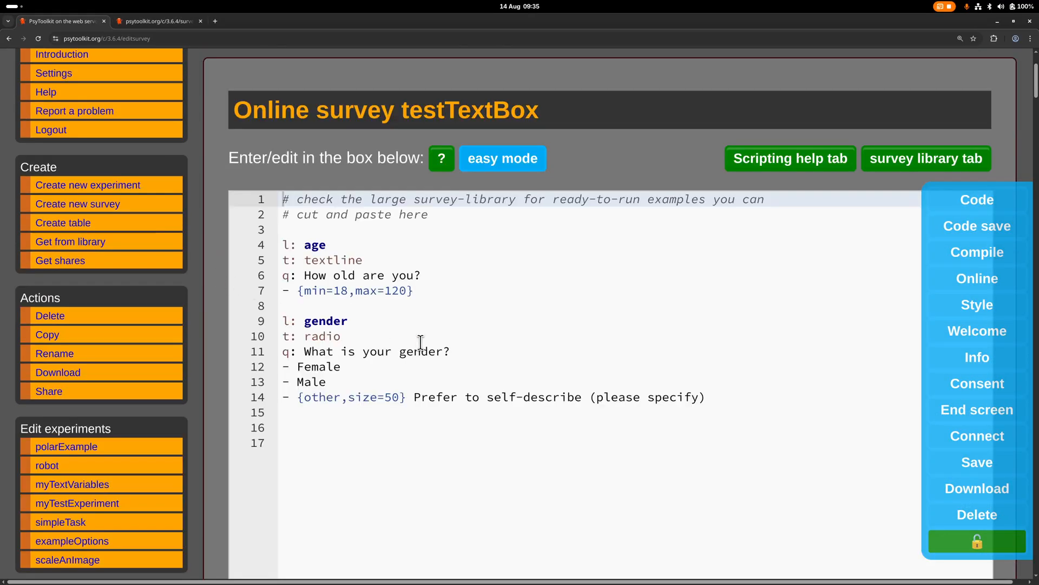
pyautogui.scroll(2, 453, 353)
pyautogui.click(380, 336)
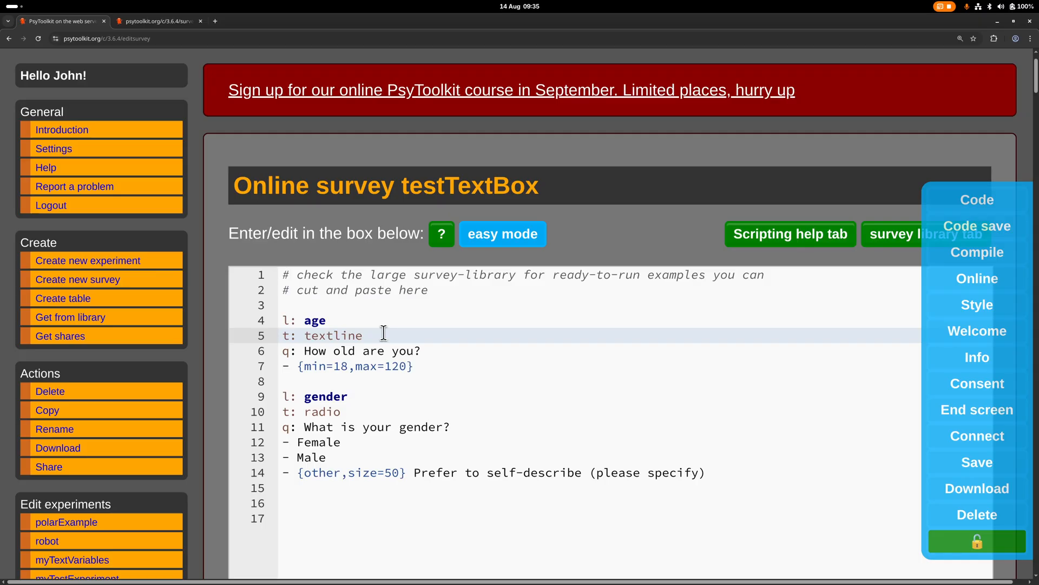
pyautogui.press('Return')
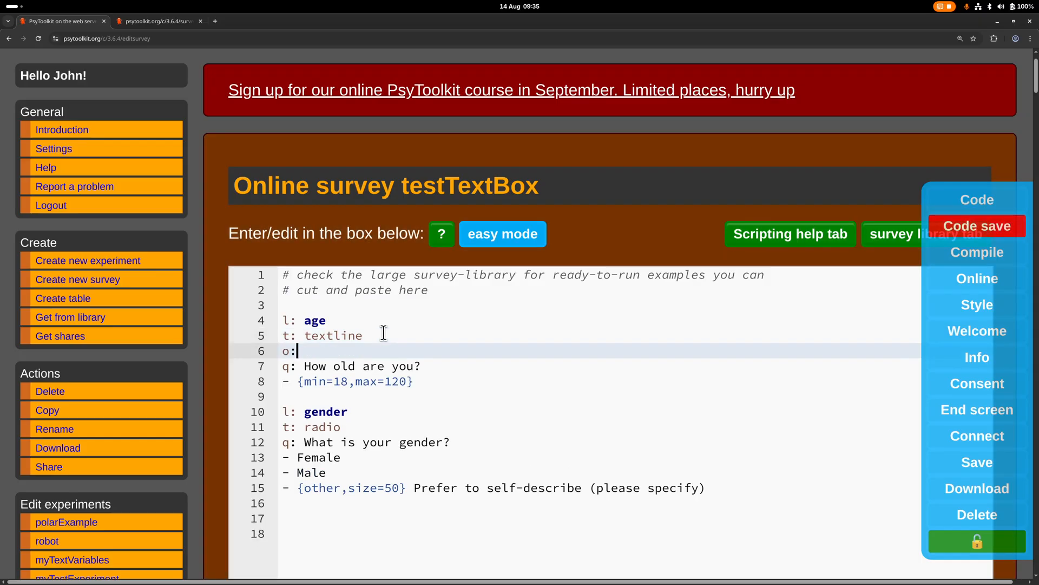
pyautogui.write('o: reqwu')
pyautogui.press('BackSpace')
pyautogui.press('BackSpace')
pyautogui.write('uire')
# Save the edited survey script and compile the survey
pyautogui.scroll(-5, 384, 332)
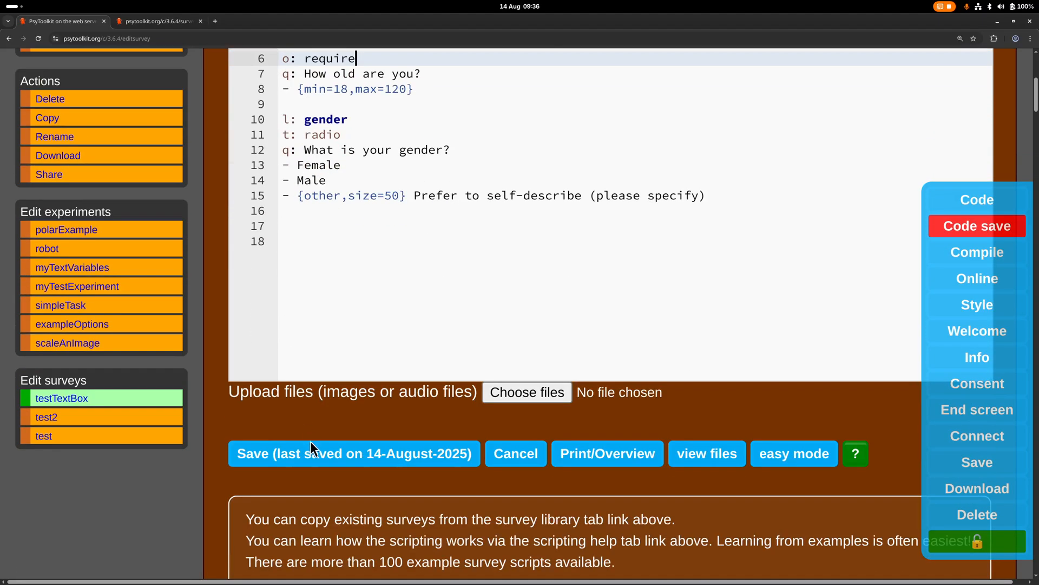
pyautogui.click(310, 449)
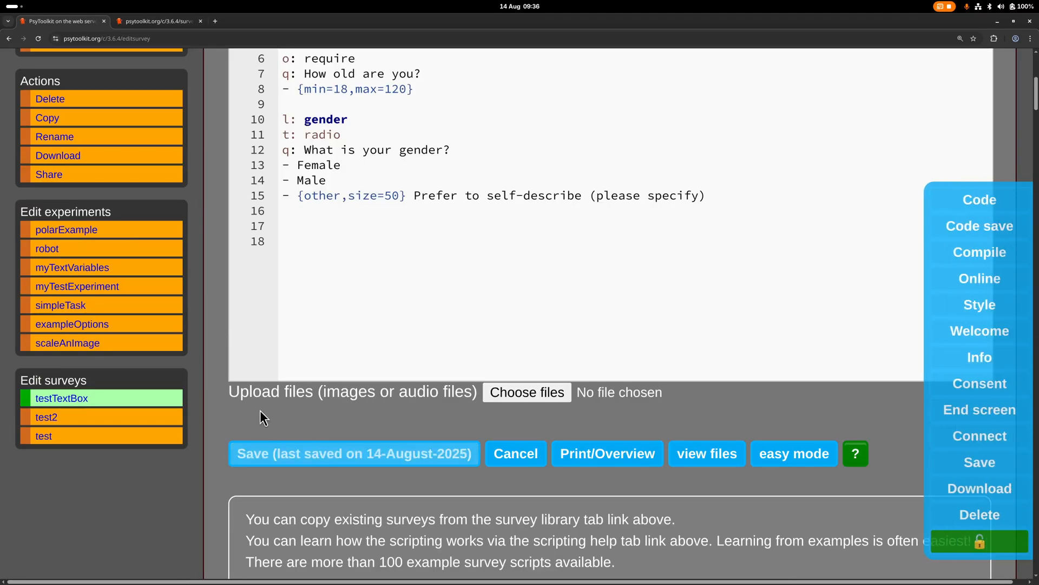
pyautogui.scroll(-7, 260, 410)
pyautogui.click(264, 499)
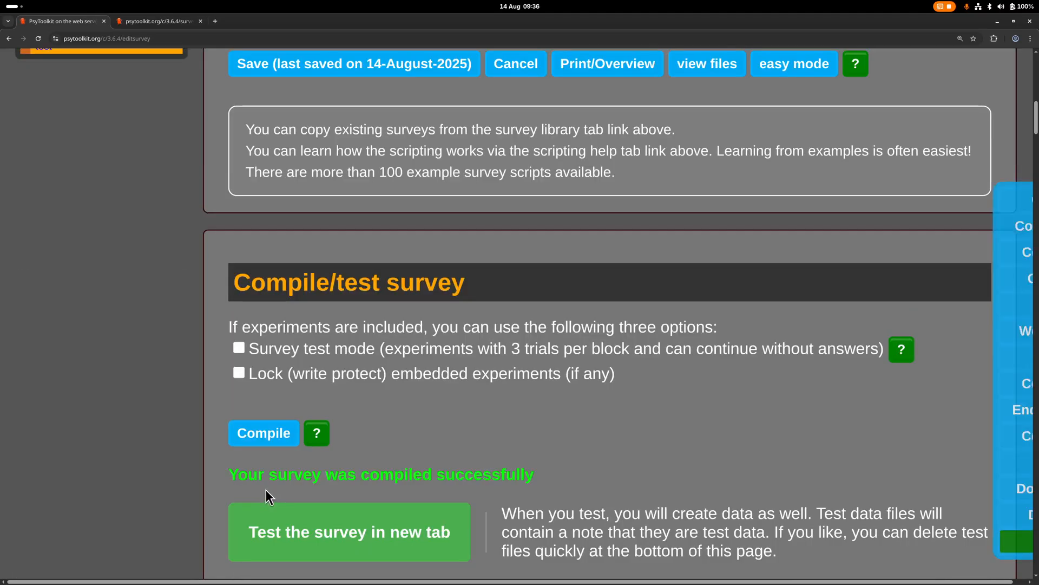
# Test the survey in a new tab, trying the age question first unanswered and then with the answer 22
pyautogui.click(293, 531)
pyautogui.click(346, 497)
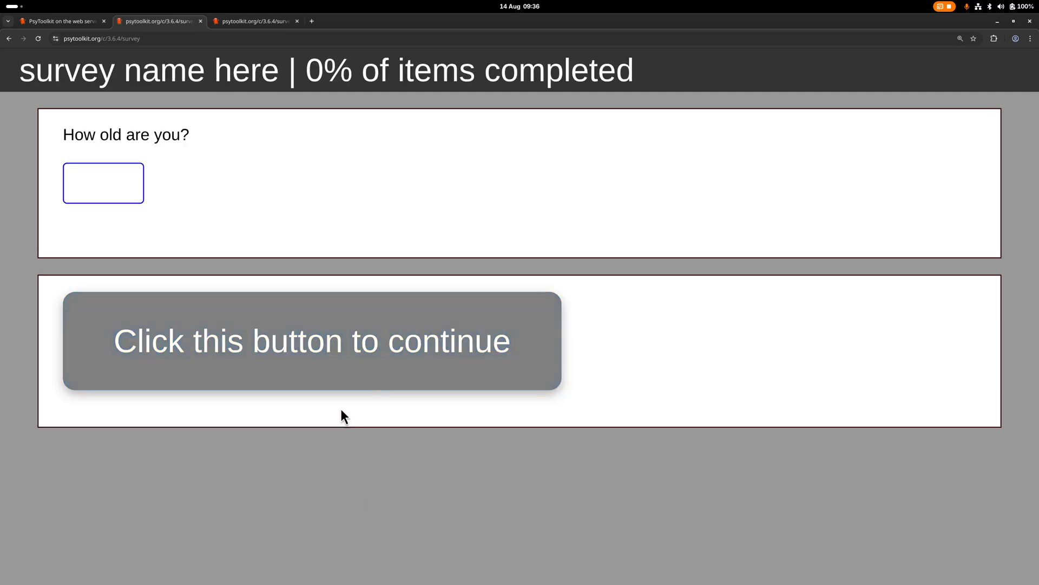
pyautogui.click(359, 379)
pyautogui.click(318, 327)
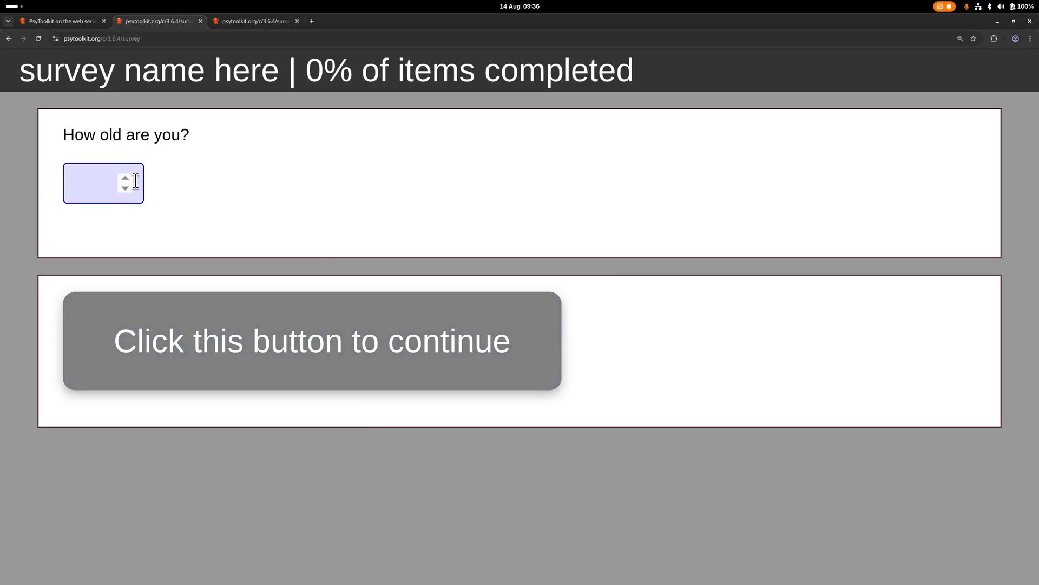
pyautogui.write('22')
pyautogui.click(170, 341)
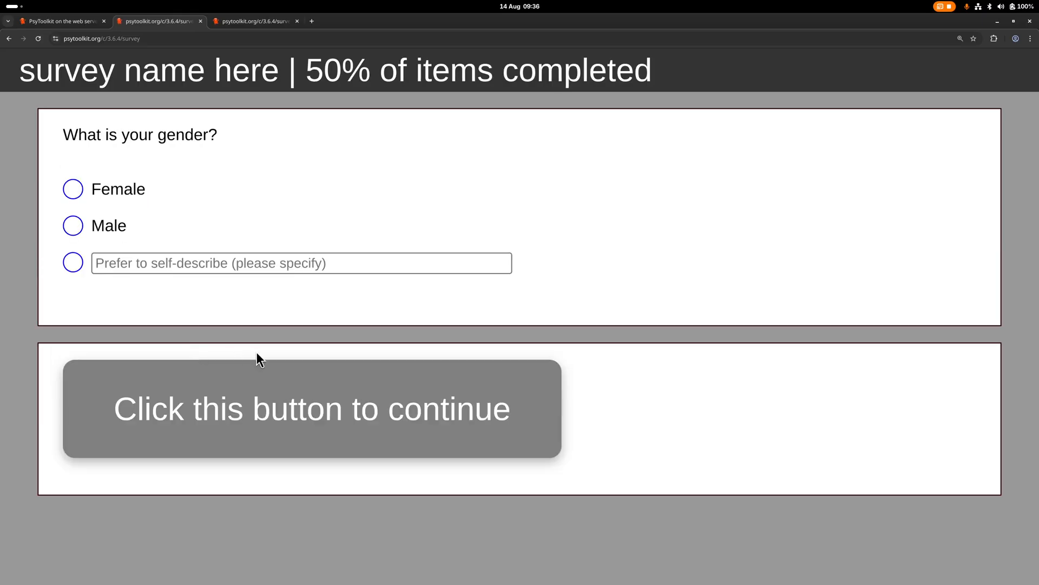
# Return to the survey script and examine the gender question's type and the age question's minimum and maximum limits
pyautogui.click(56, 21)
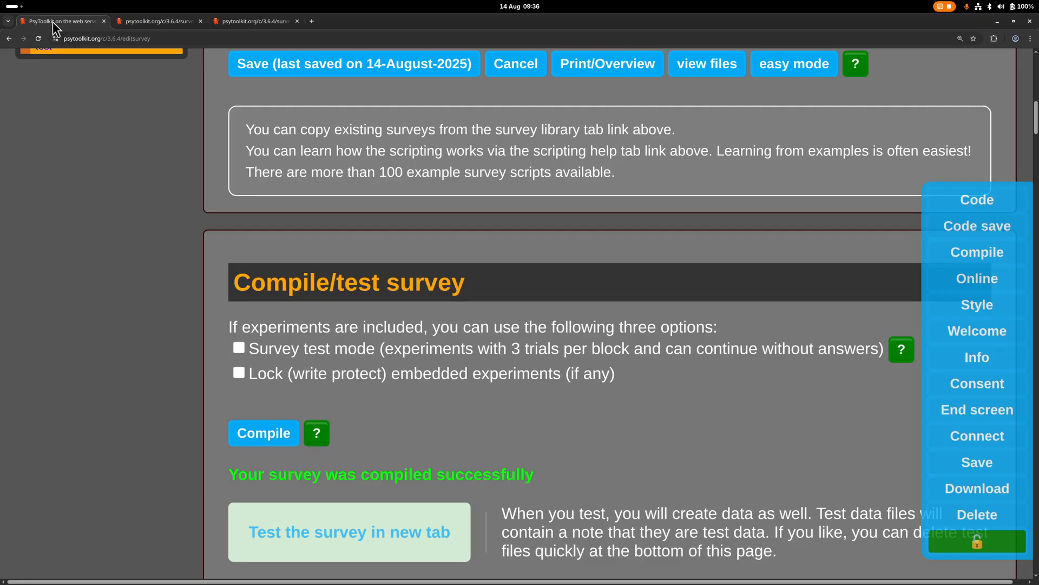
pyautogui.scroll(3, 200, 189)
pyautogui.scroll(7, 203, 190)
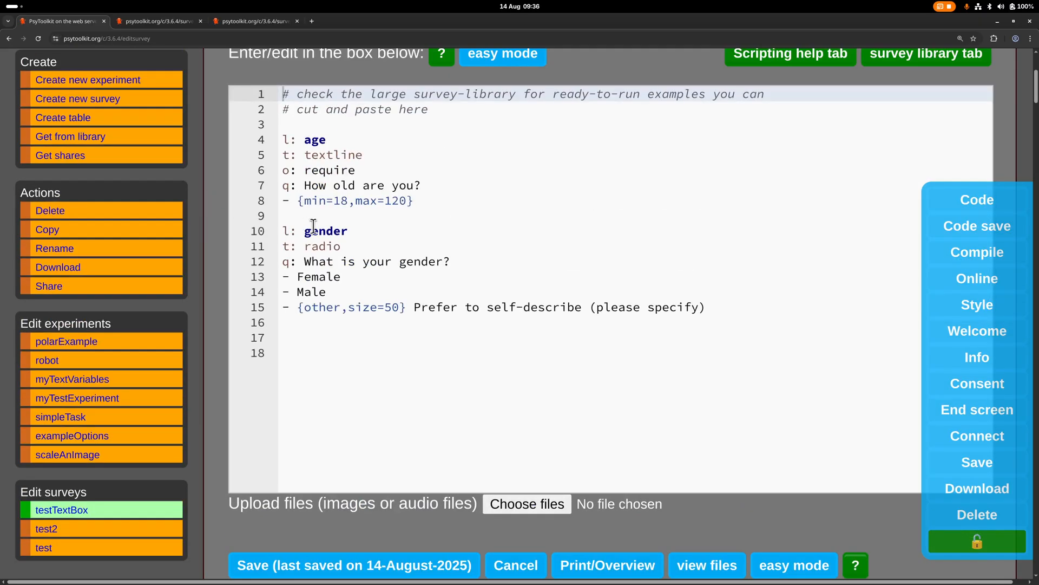
pyautogui.scroll(1, 313, 281)
pyautogui.doubleClick(319, 281)
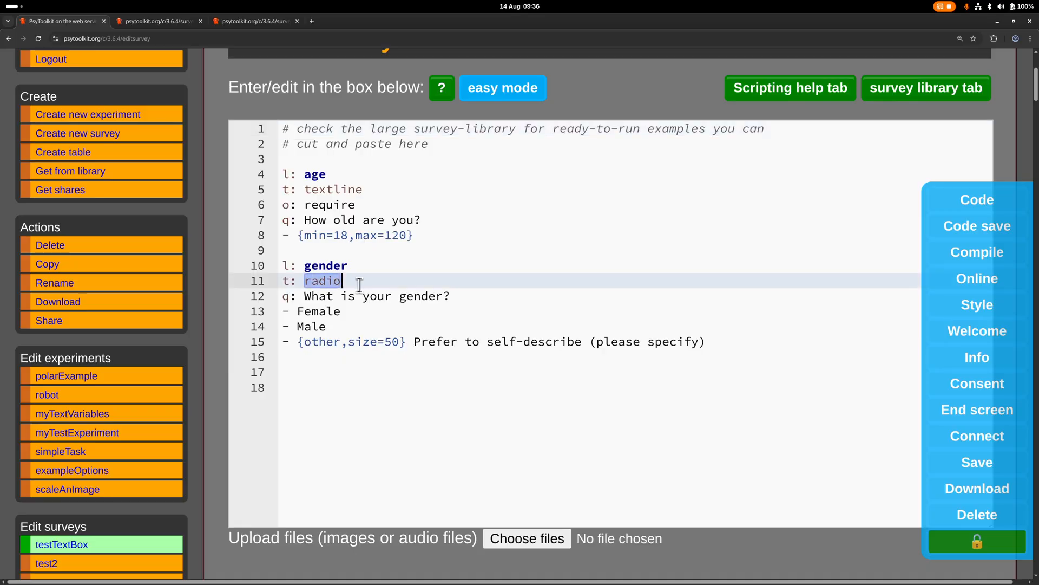
pyautogui.scroll(-1, 206, 229)
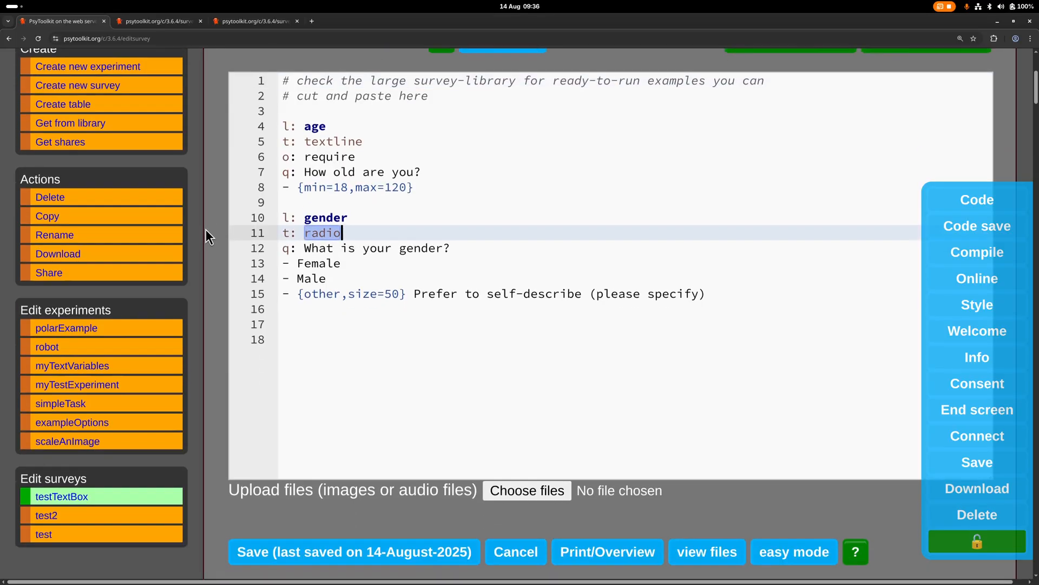
pyautogui.scroll(2, 206, 230)
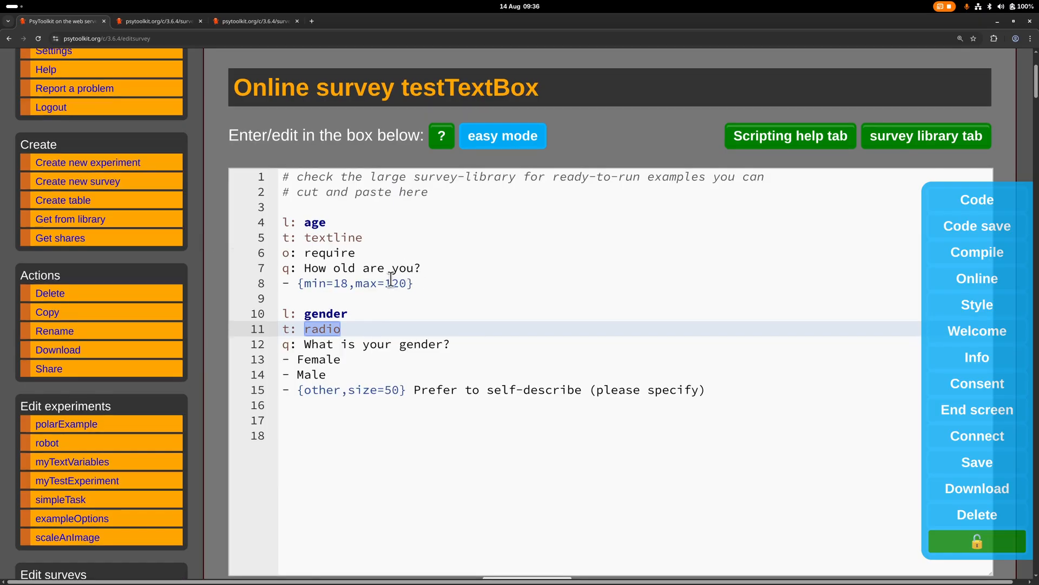
pyautogui.click(404, 286)
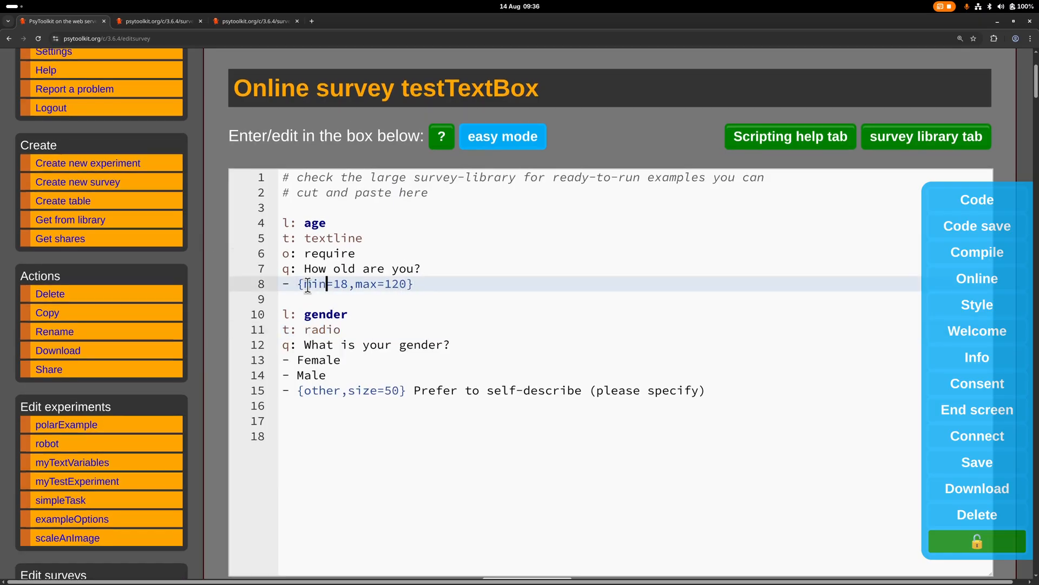
pyautogui.moveTo(304, 283); pyautogui.dragTo(407, 283)
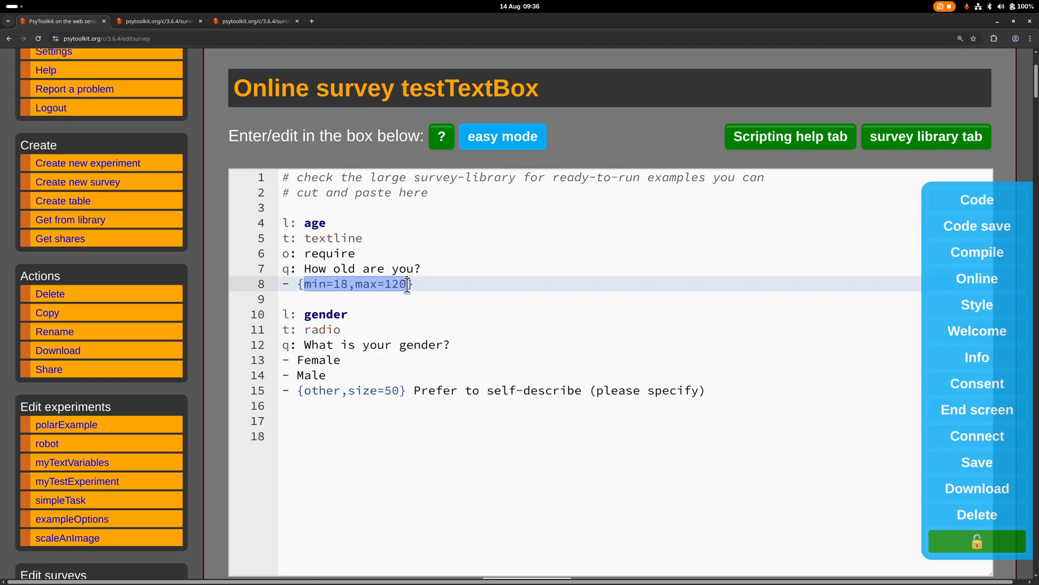
pyautogui.click(421, 286)
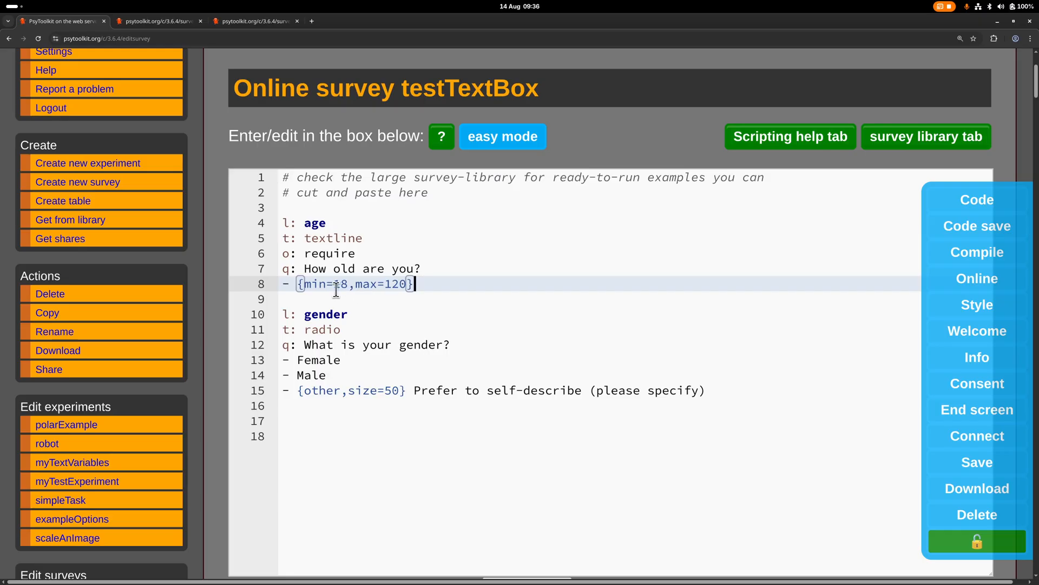
# Delete the entire gender question from the survey script
pyautogui.press('Down')
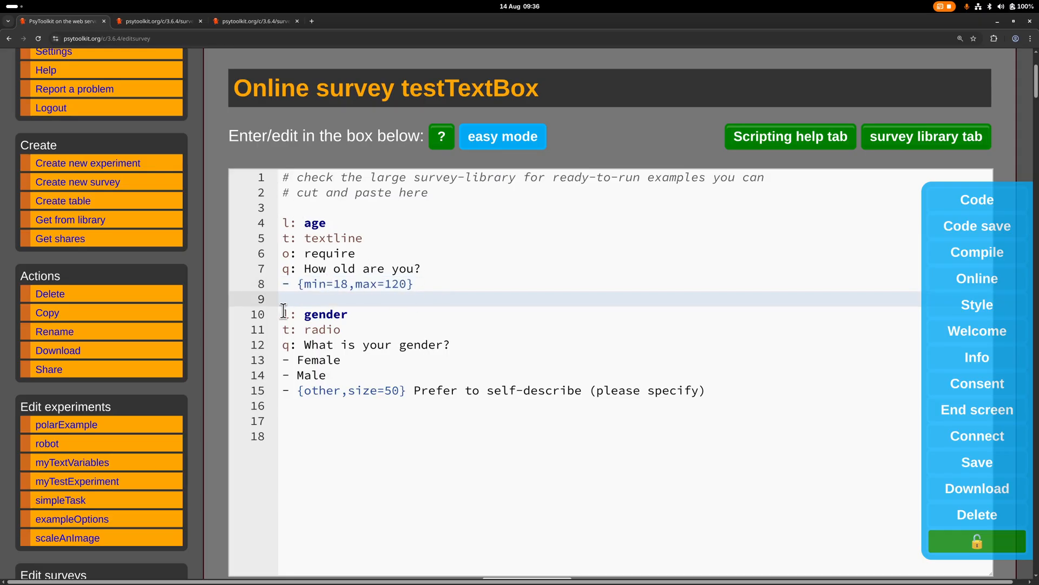
pyautogui.moveTo(283, 313); pyautogui.dragTo(531, 430)
pyautogui.press('Delete')
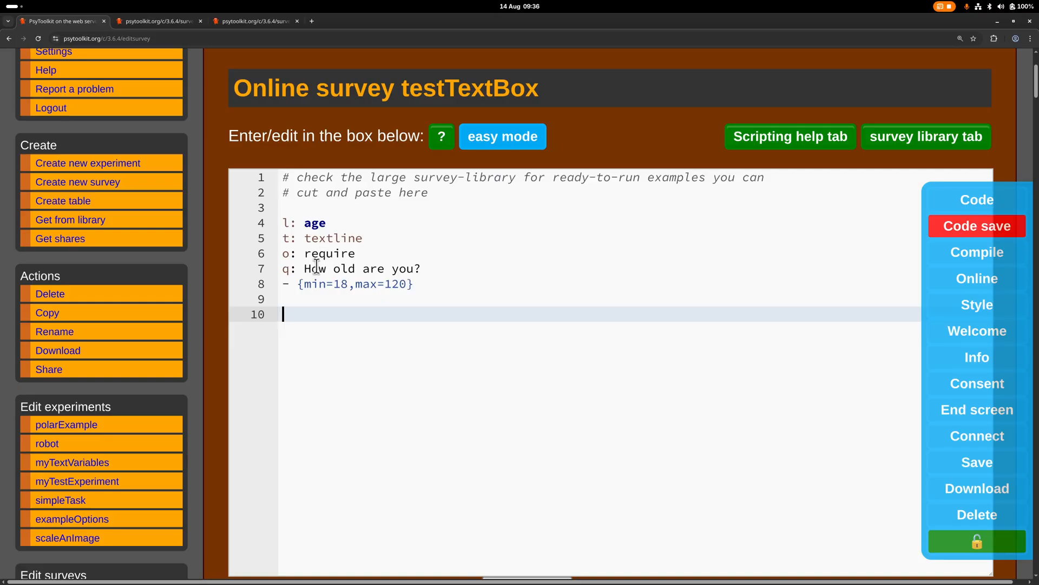
# Replace the question text on line 7 with "Describe how you feel in a few words"
pyautogui.moveTo(305, 267); pyautogui.dragTo(447, 266)
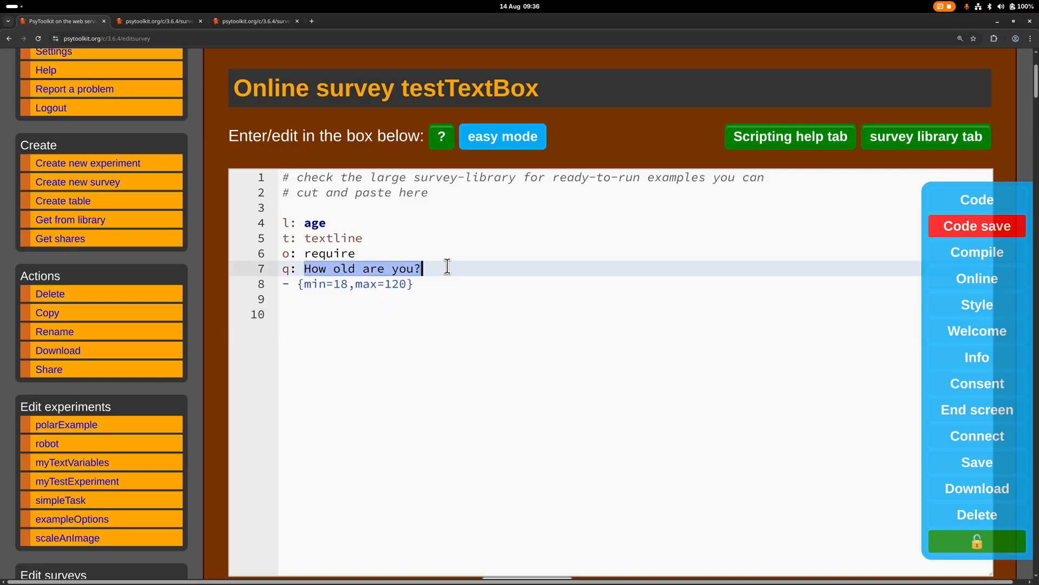
pyautogui.write('Describ')
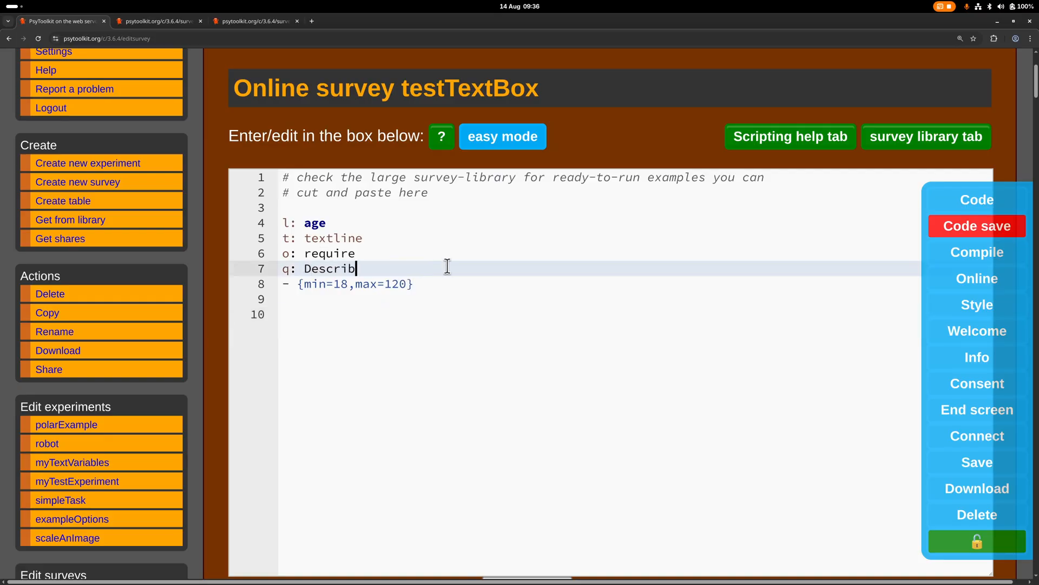
pyautogui.write('e how you feel in a few words')
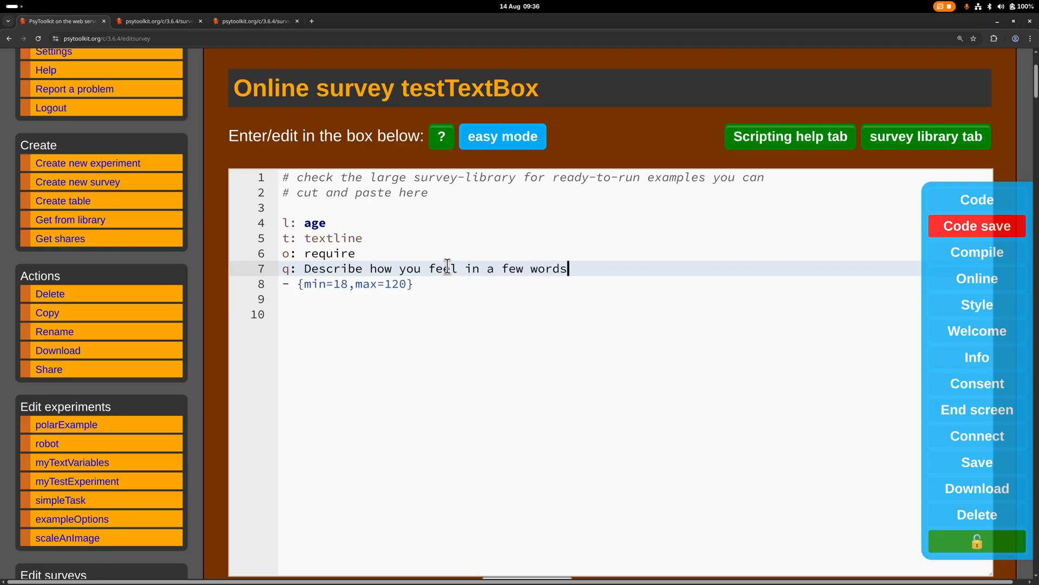
# Delete the answer line with the minimum and maximum limits below the question
pyautogui.click(299, 283)
pyautogui.moveTo(299, 284); pyautogui.dragTo(433, 290)
pyautogui.press('BackSpace')
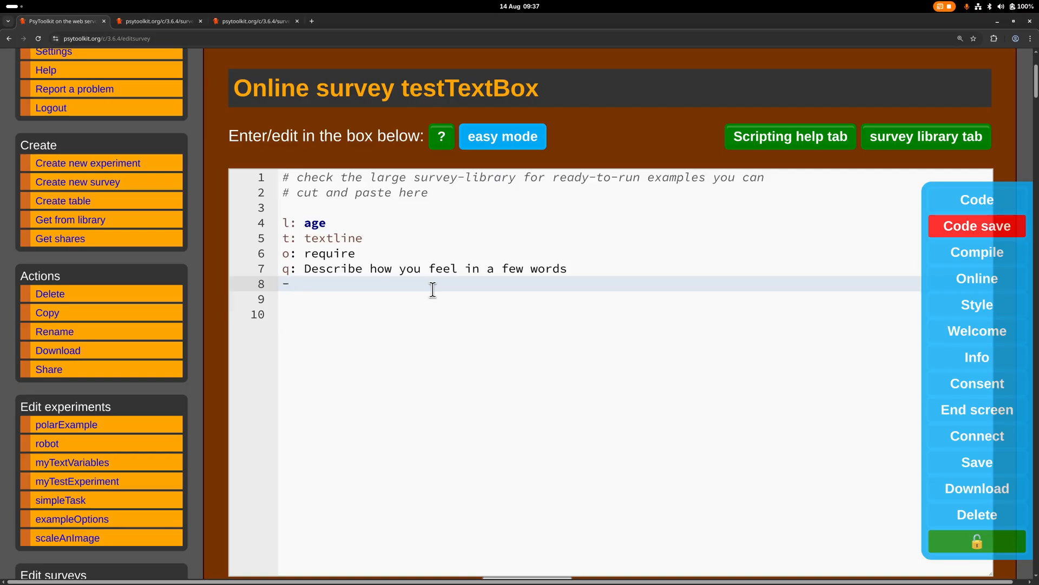
pyautogui.click(442, 318)
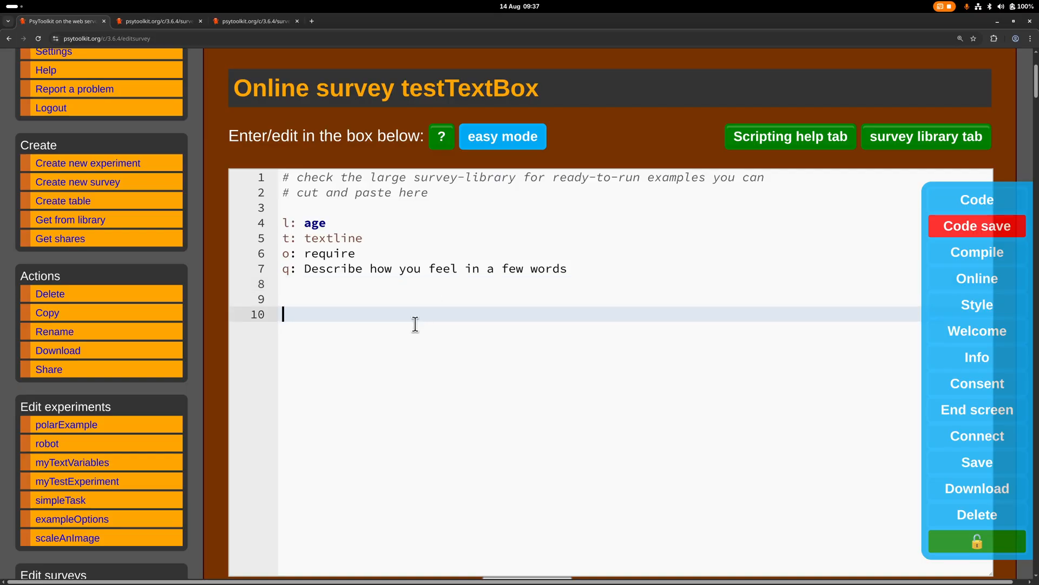
# Save the survey script with the reworded question and compile the survey
pyautogui.click(935, 237)
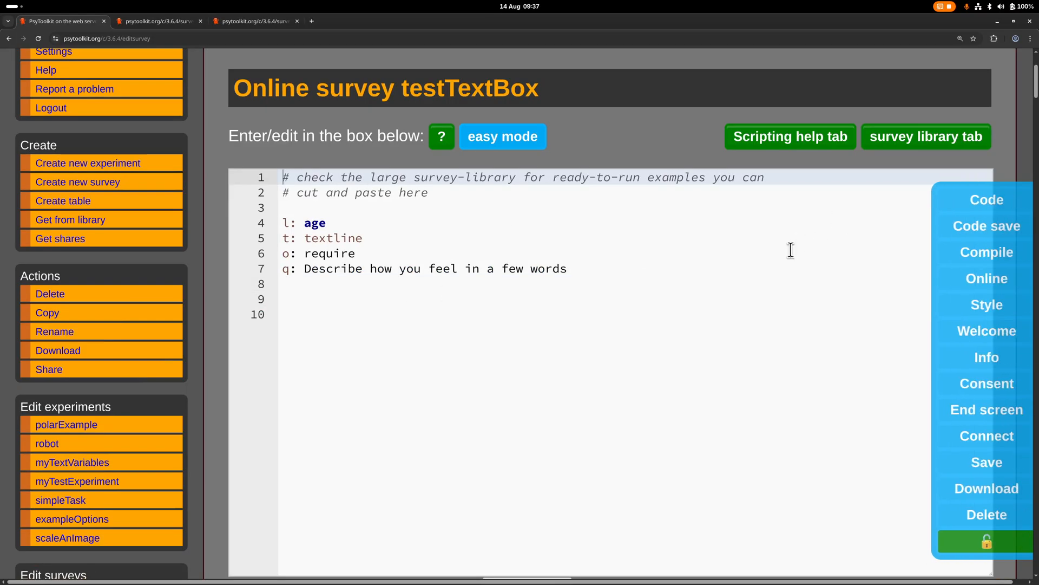
pyautogui.scroll(-3, 488, 290)
pyautogui.scroll(-3, 436, 302)
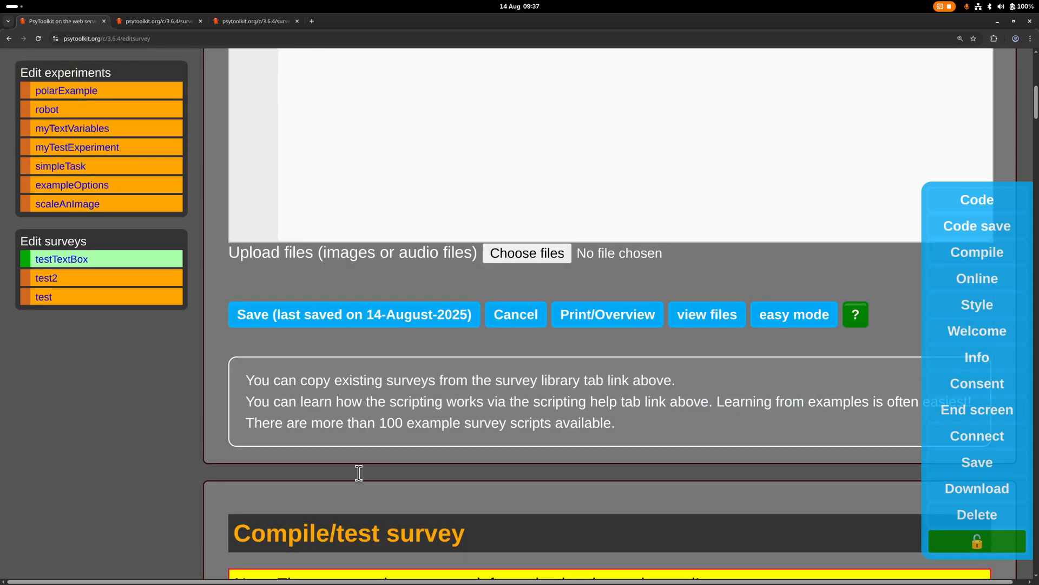
pyautogui.scroll(-4, 359, 465)
pyautogui.click(274, 550)
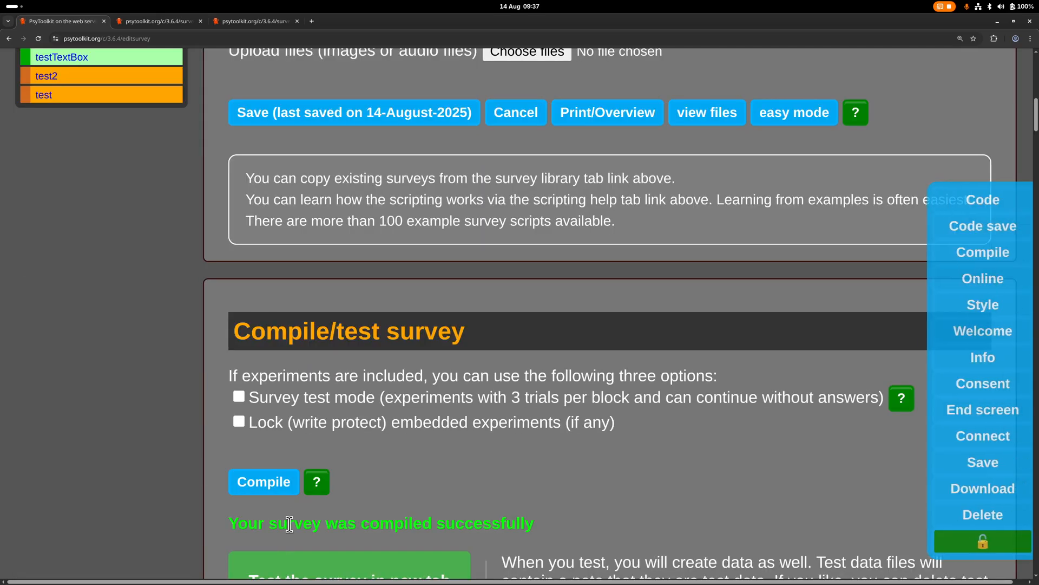
# Start testing the survey in a new tab and enter "happy" as the answer
pyautogui.scroll(-2, 290, 524)
pyautogui.click(301, 490)
pyautogui.click(310, 504)
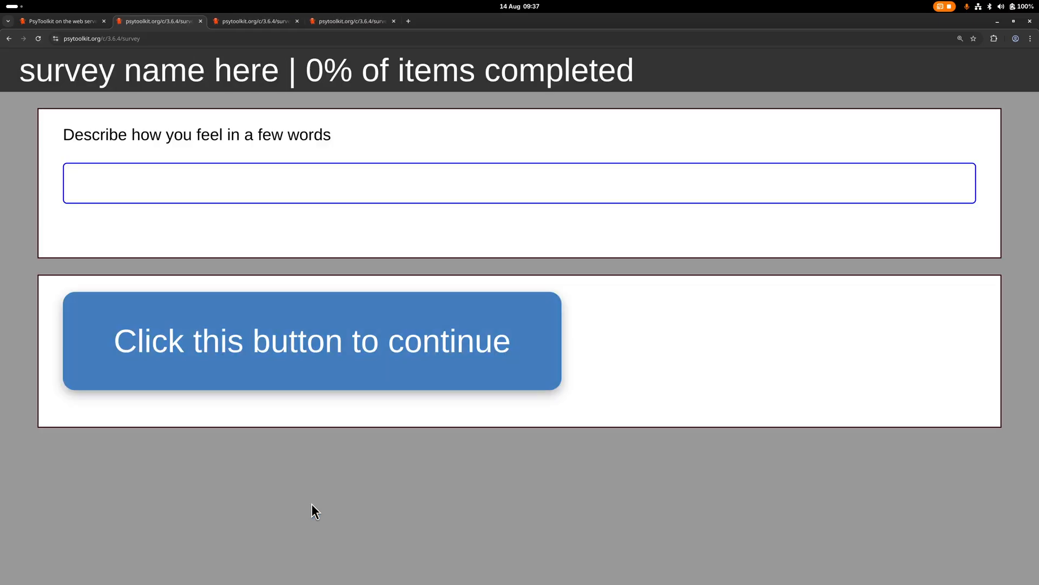
pyautogui.click(277, 185)
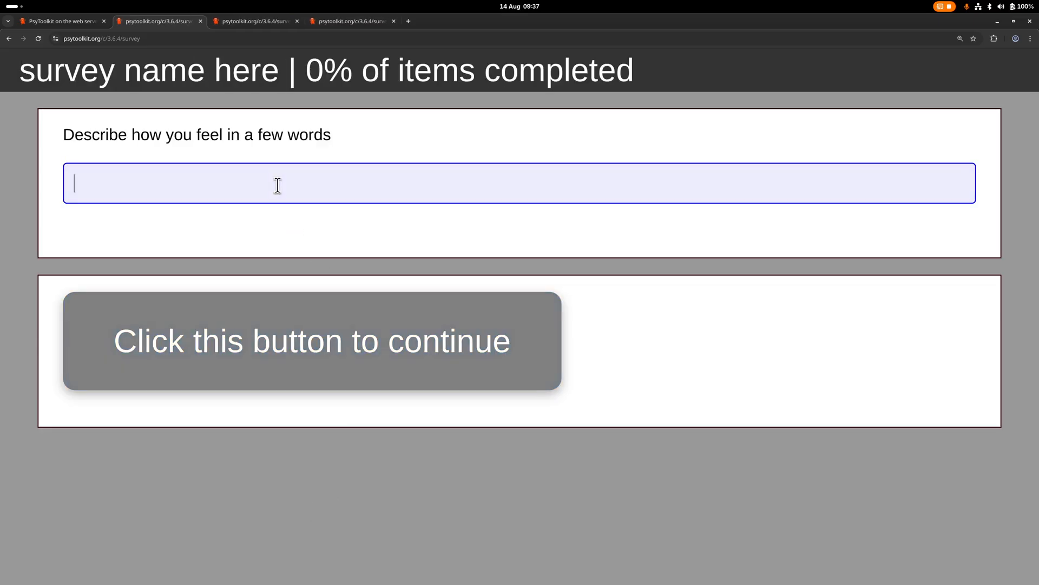
pyautogui.write('happy')
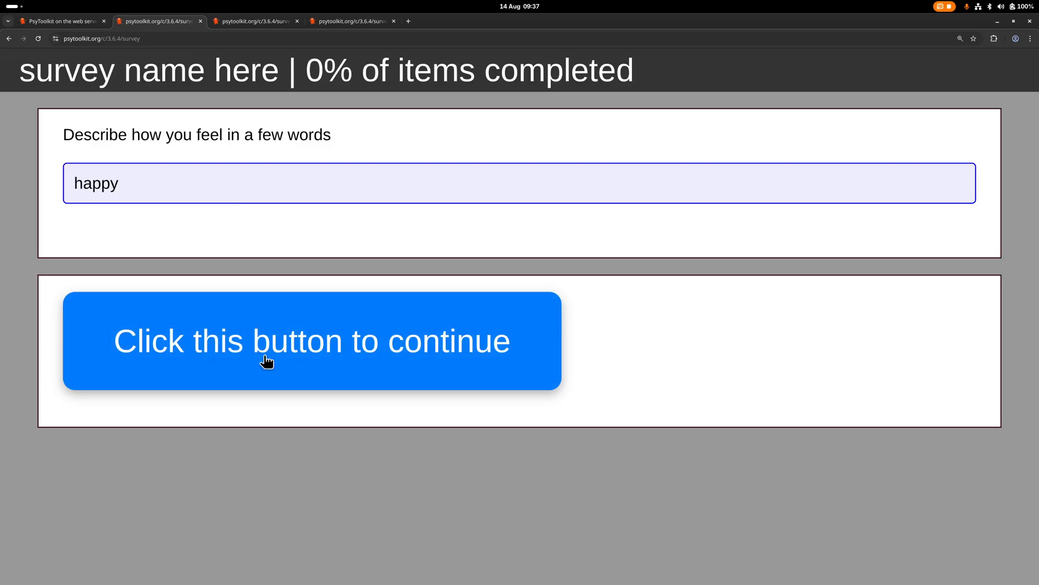
# Clear the answer and try to continue with it empty, and complete the test with "sdfsdf"
pyautogui.hotkey('ctrl', 'BackSpace')
pyautogui.click(262, 345)
pyautogui.click(262, 344)
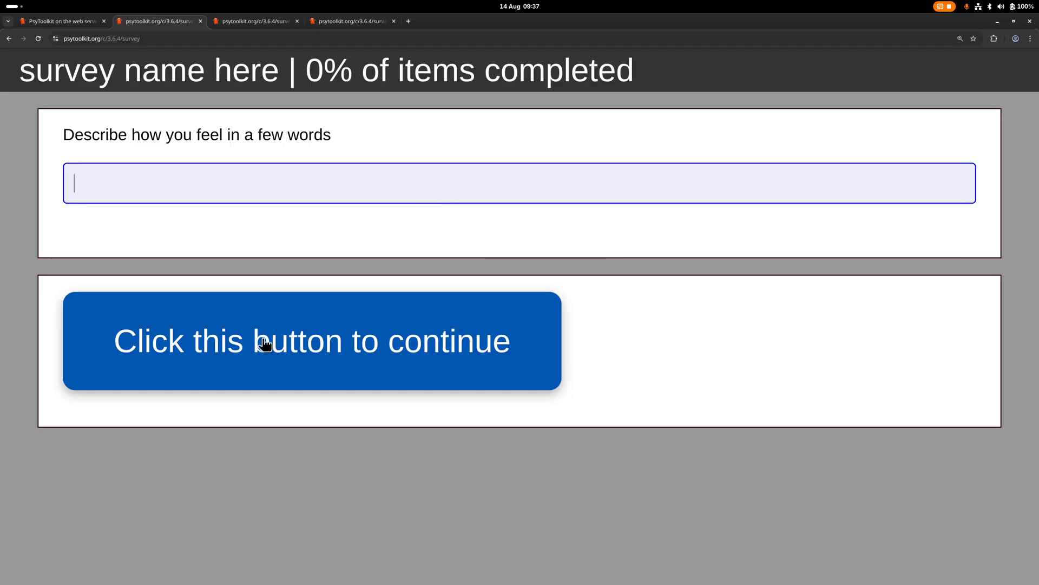
pyautogui.click(262, 342)
pyautogui.write('s')
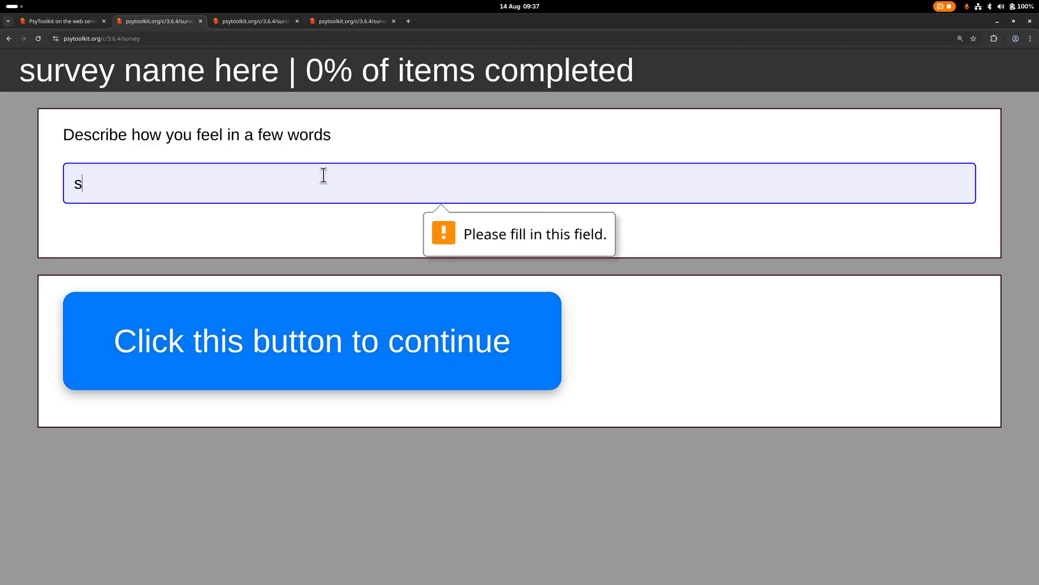
pyautogui.write('dfsdf')
pyautogui.click(318, 341)
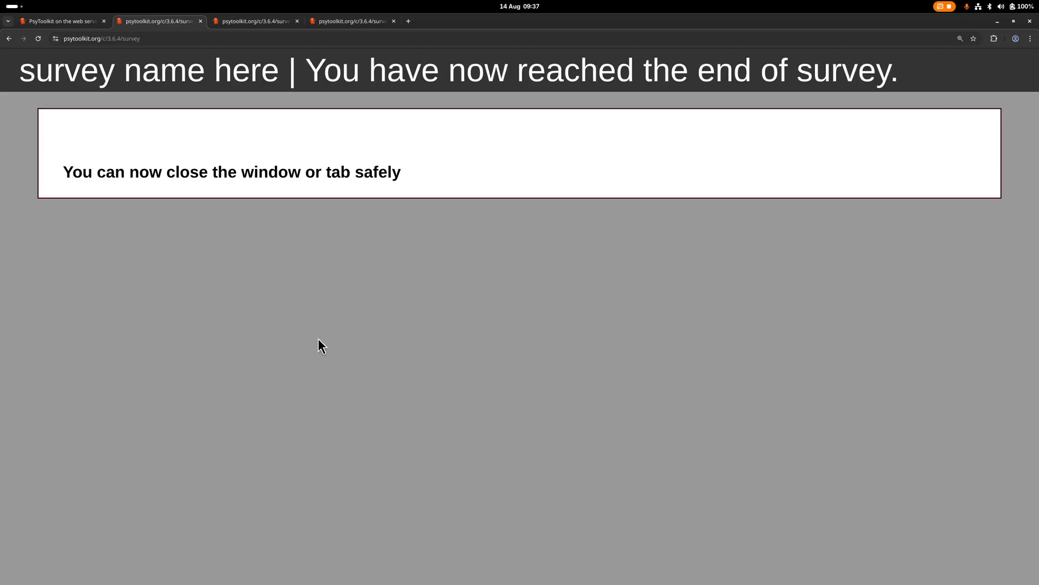
# Return to the survey script and change the question type on line 5 to textbox
pyautogui.click(65, 23)
pyautogui.scroll(8, 246, 256)
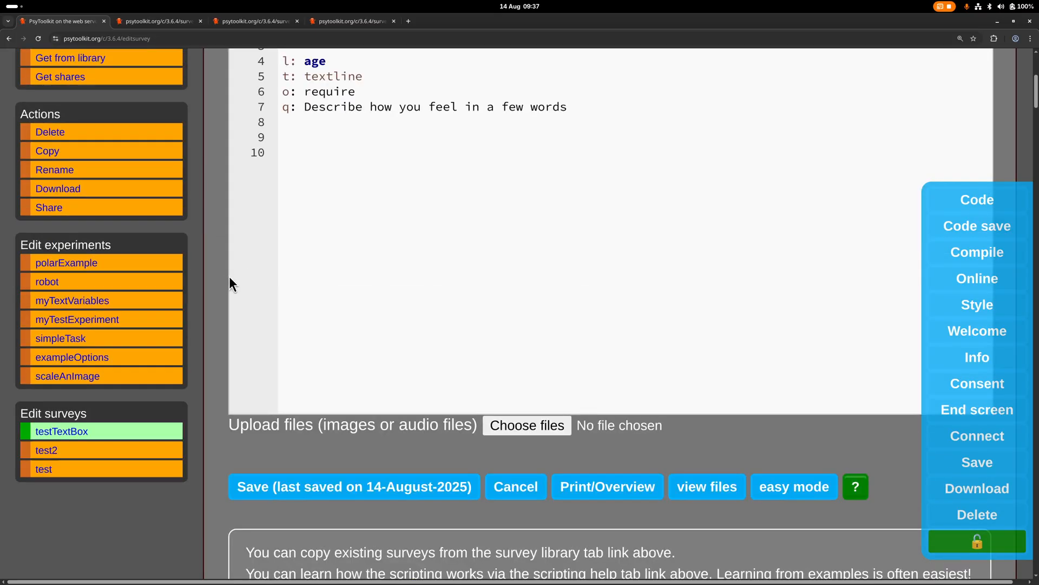
pyautogui.scroll(3, 350, 241)
pyautogui.click(347, 238)
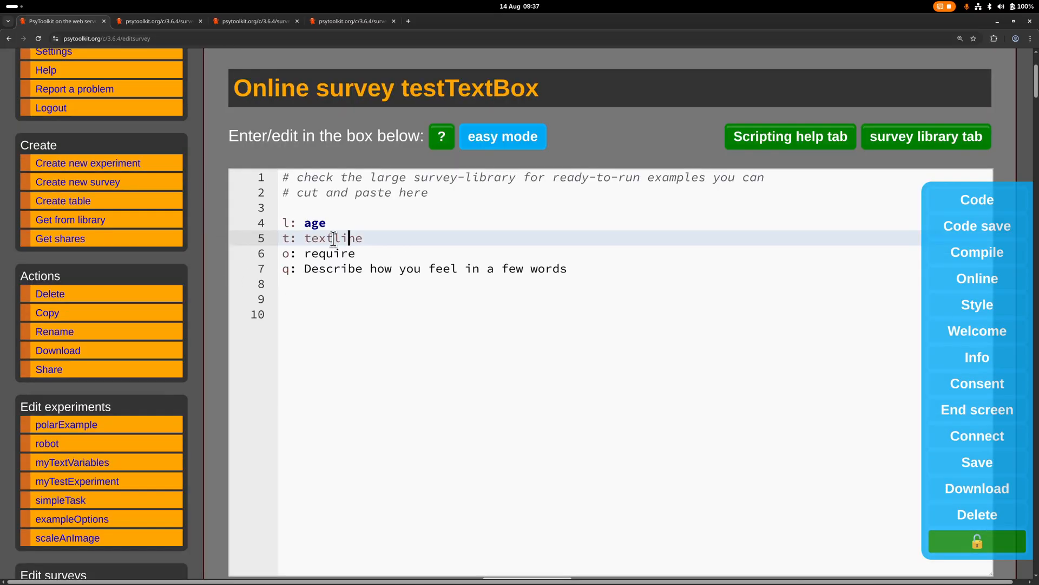
pyautogui.moveTo(333, 239); pyautogui.dragTo(390, 232)
pyautogui.write('box')
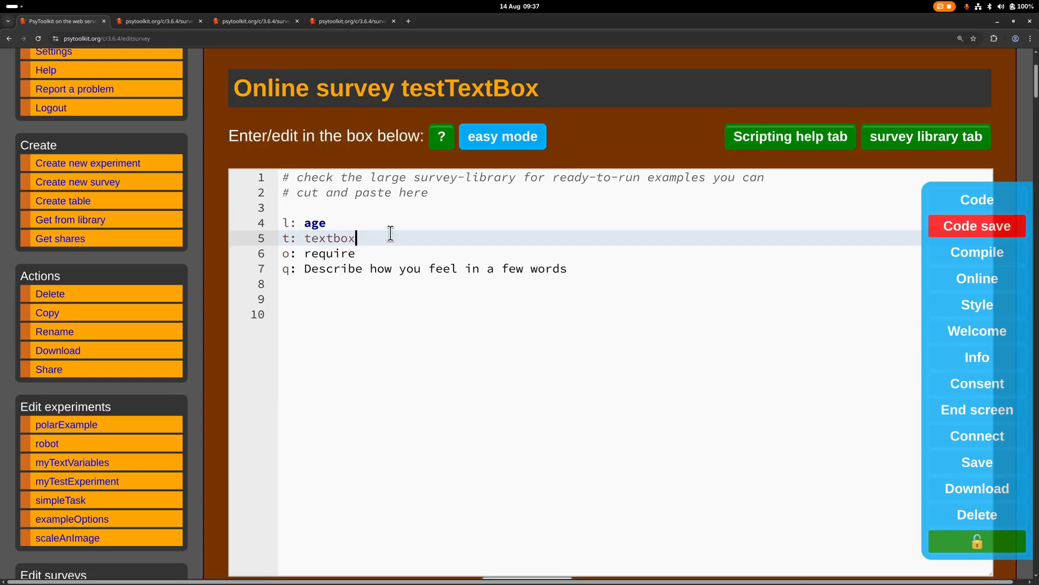
pyautogui.moveTo(281, 253); pyautogui.dragTo(383, 255)
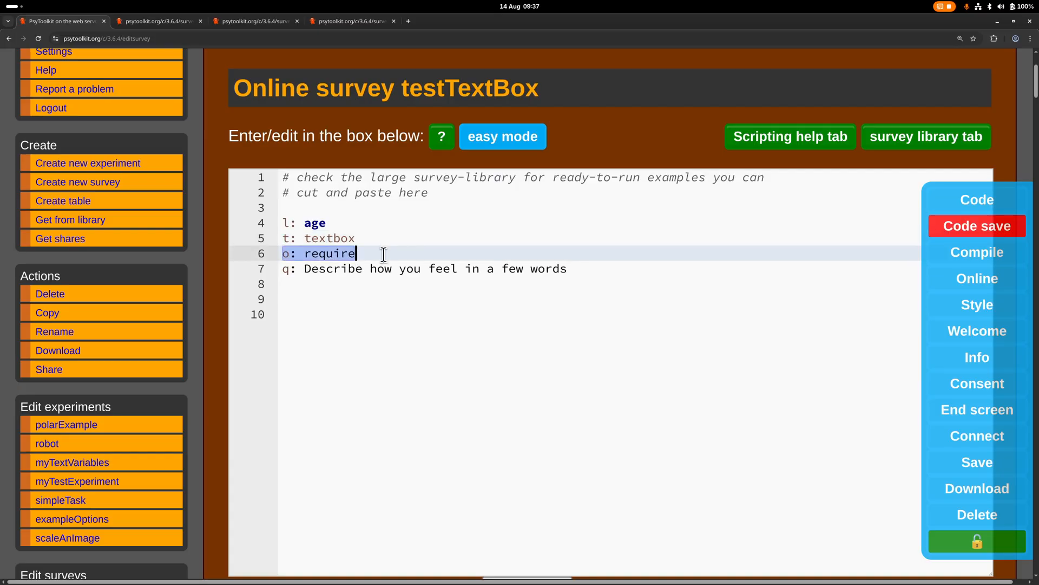
pyautogui.click(315, 310)
# Save the script with the textbox question and compile the survey
pyautogui.scroll(-5, 227, 315)
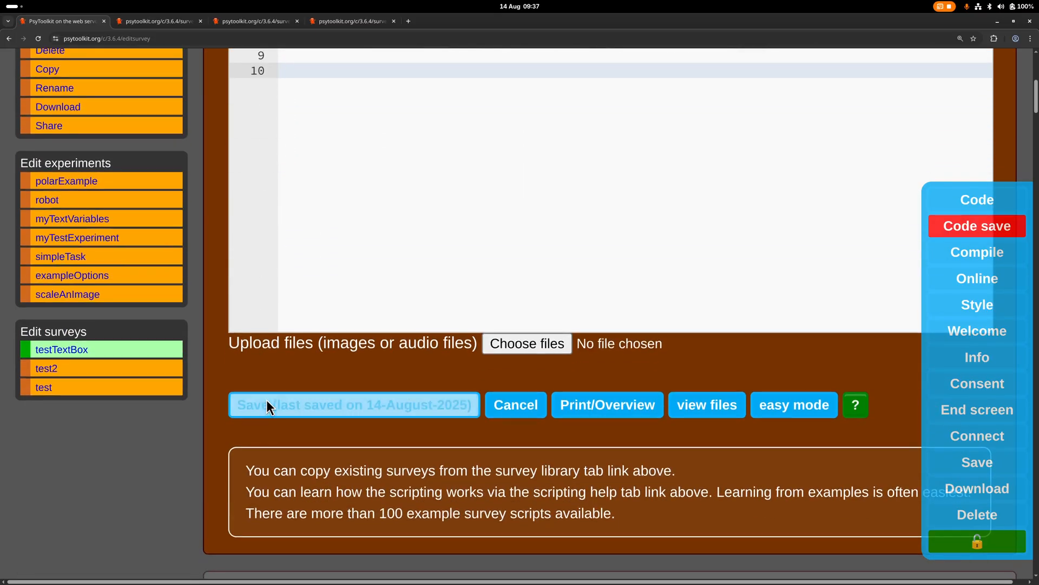
pyautogui.click(266, 404)
pyautogui.scroll(-6, 289, 399)
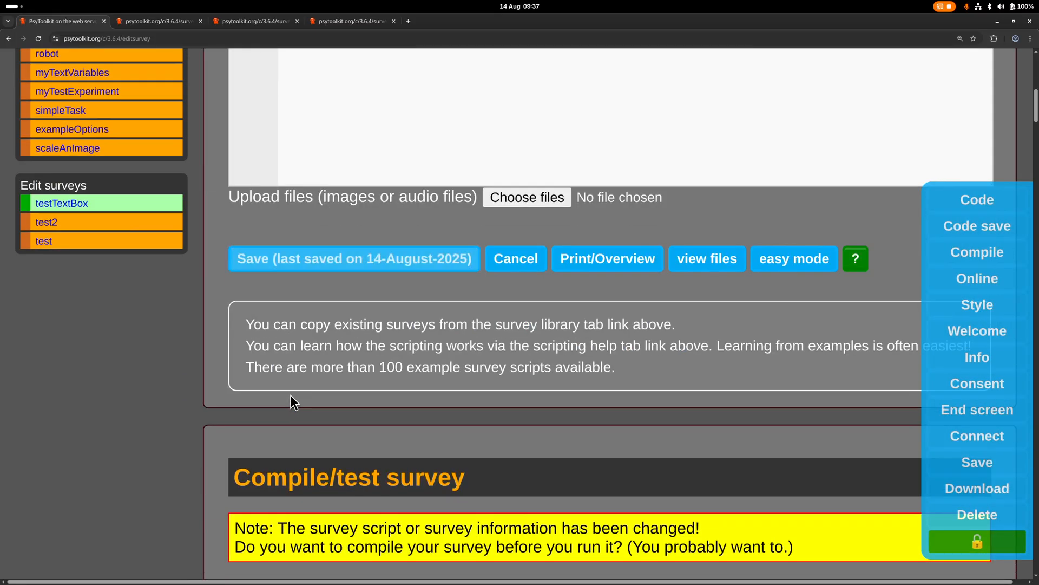
pyautogui.click(279, 538)
# Open the survey test in a new tab and start the survey
pyautogui.scroll(-3, 375, 476)
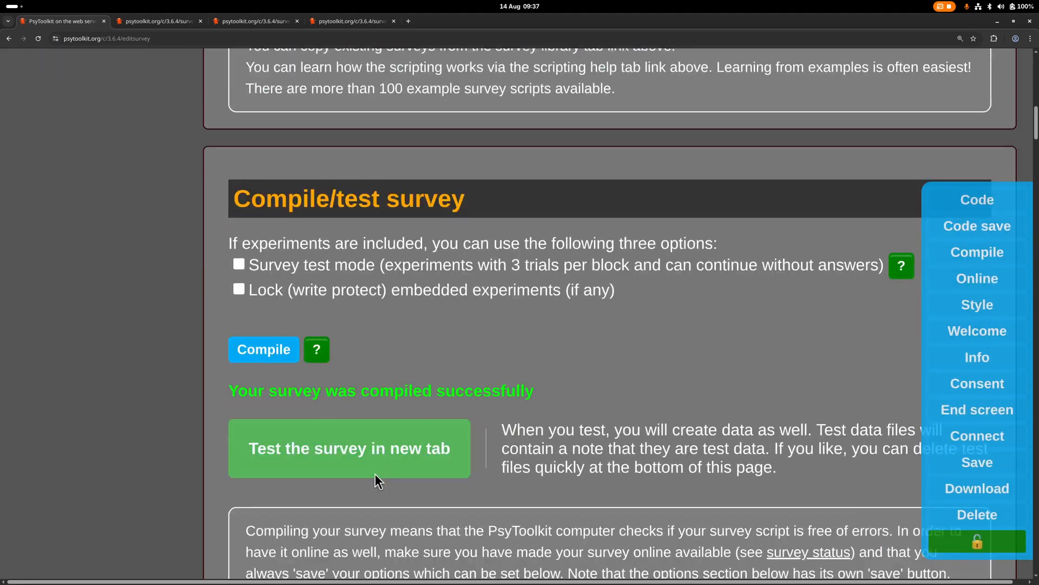
pyautogui.click(350, 425)
pyautogui.scroll(-2, 323, 404)
pyautogui.click(326, 401)
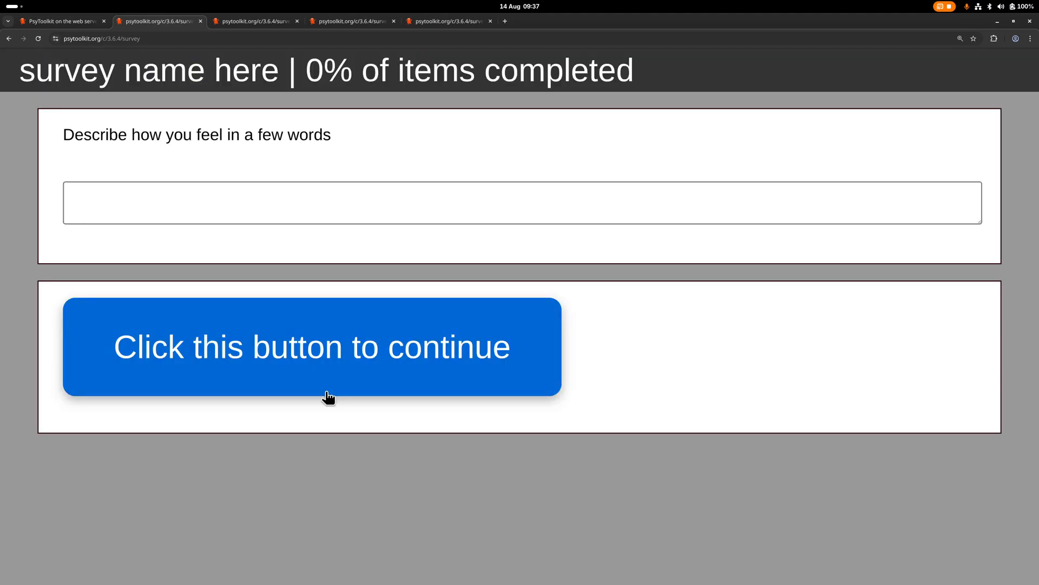
# Fill the text box with four lines of sample text and enlarge it to show all of them
pyautogui.click(272, 204)
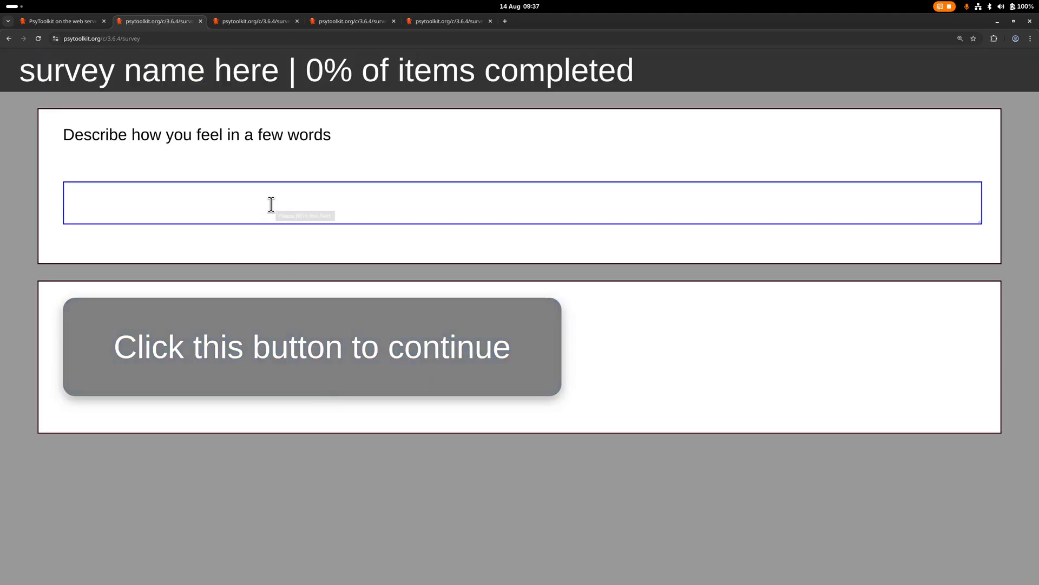
pyautogui.write('fdsfsf')
pyautogui.press('Return')
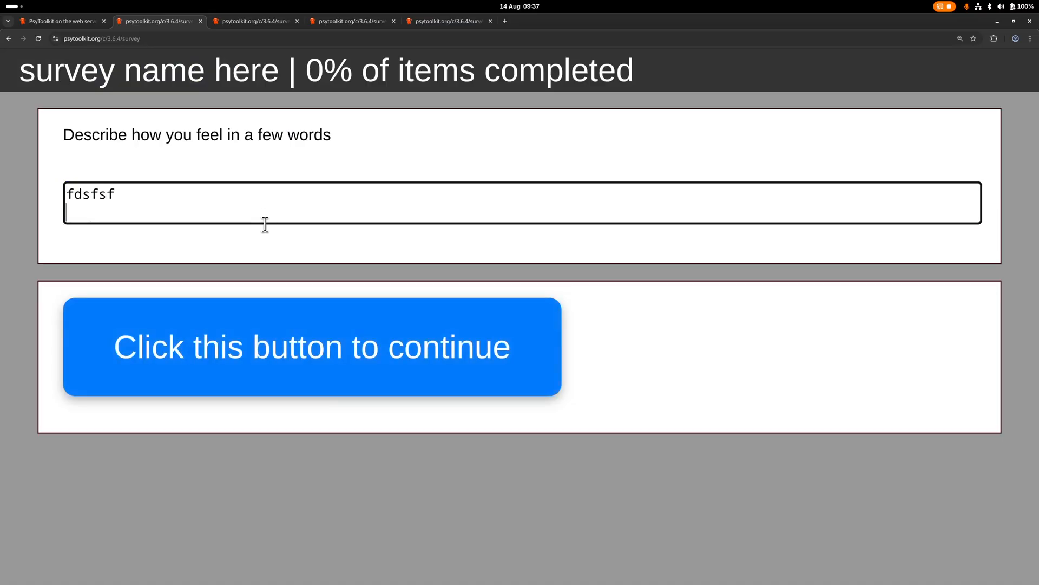
pyautogui.write('fsdfsdf')
pyautogui.press('Return')
pyautogui.write('sdfdsf')
pyautogui.press('Return')
pyautogui.write('dsfdsf')
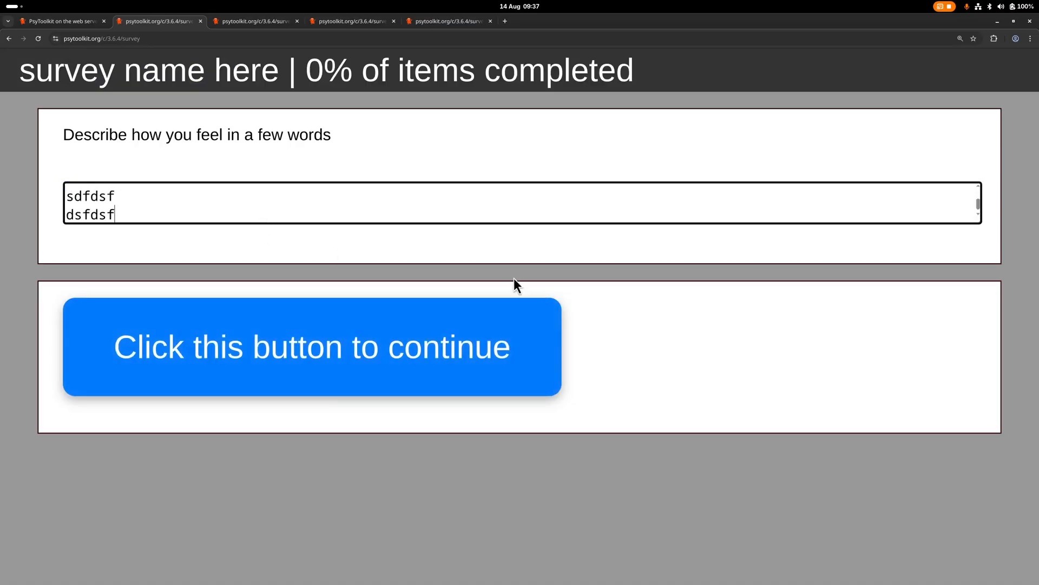
pyautogui.moveTo(978, 220); pyautogui.dragTo(963, 262)
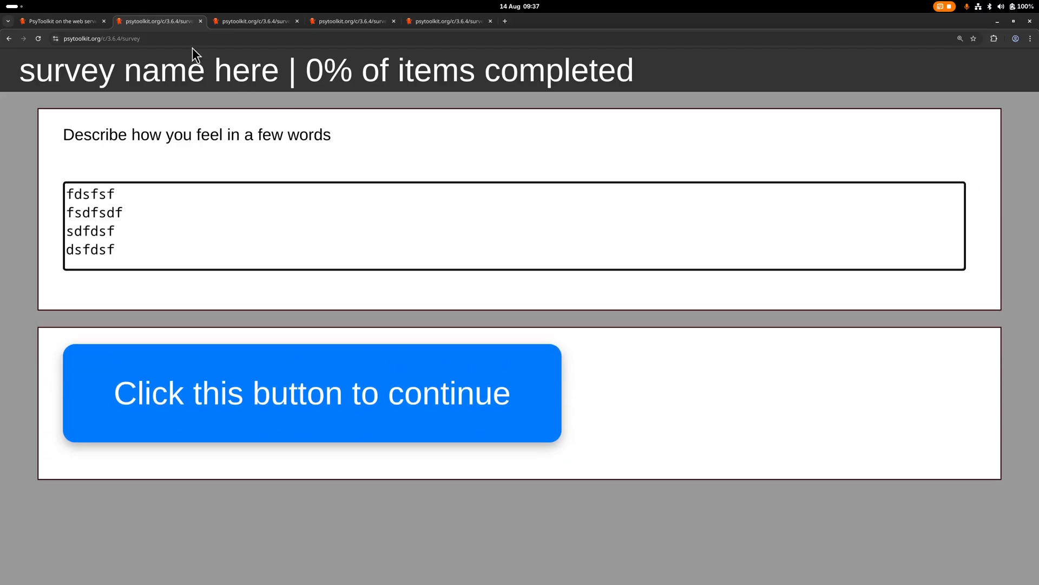
# Return to the survey script and add the line "- {h=10}" below the question text
pyautogui.click(75, 25)
pyautogui.scroll(10, 272, 186)
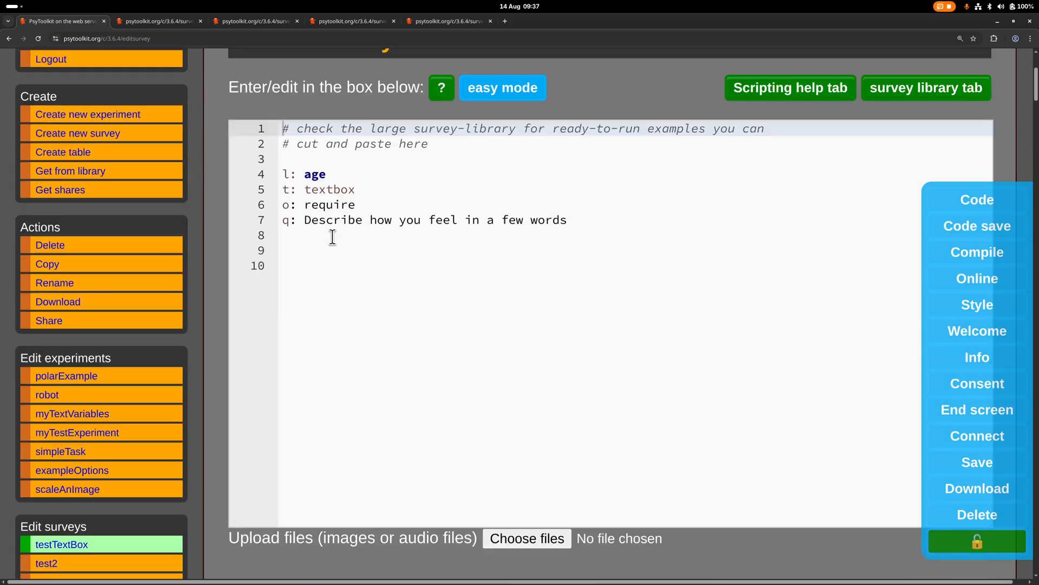
pyautogui.click(332, 237)
pyautogui.write('-')
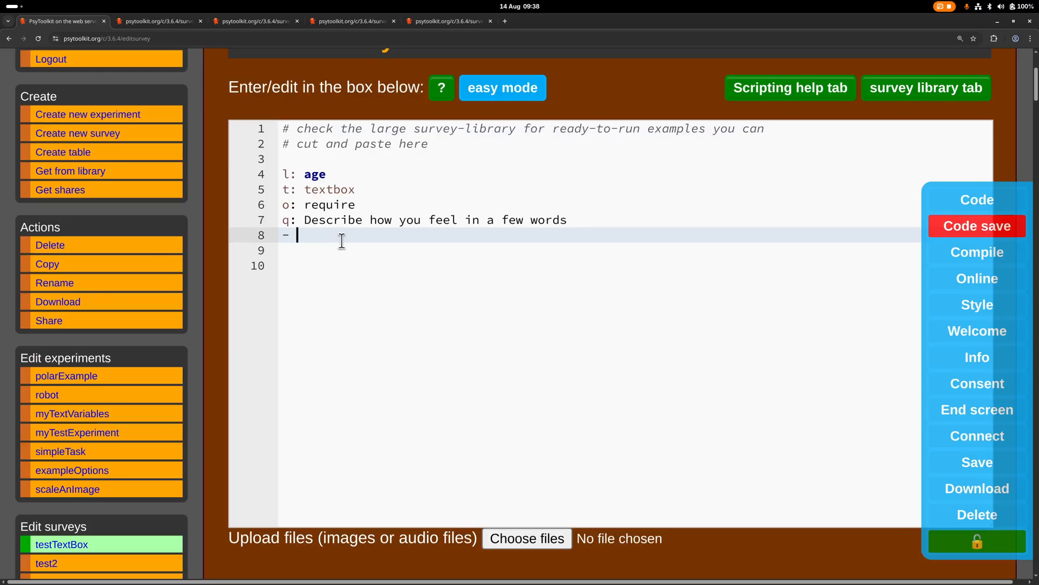
pyautogui.write(' {h=10}')
pyautogui.press('Return')
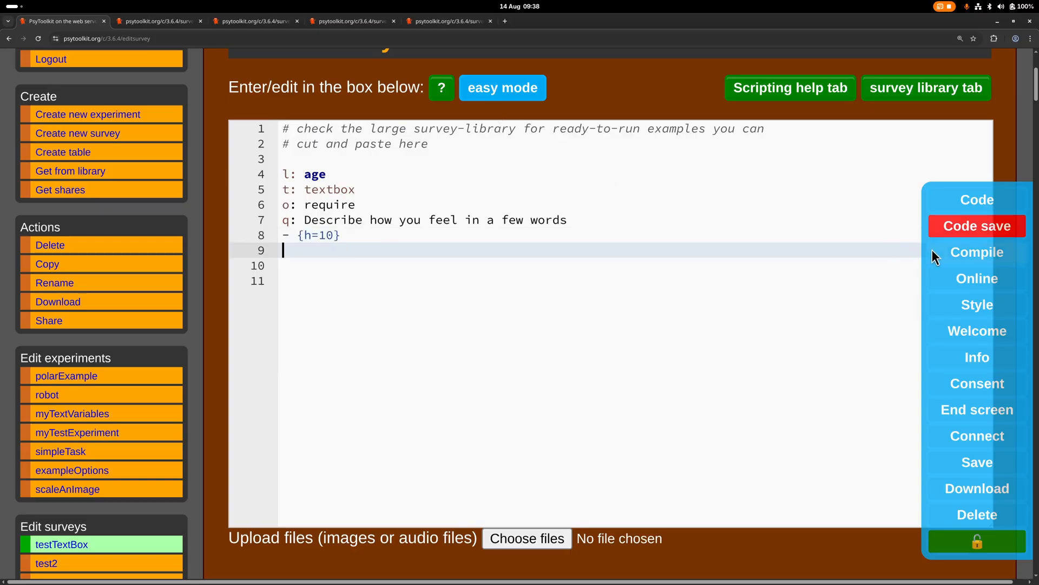
# Save the script with the text box height option and compile the survey
pyautogui.click(949, 226)
pyautogui.scroll(-3, 421, 434)
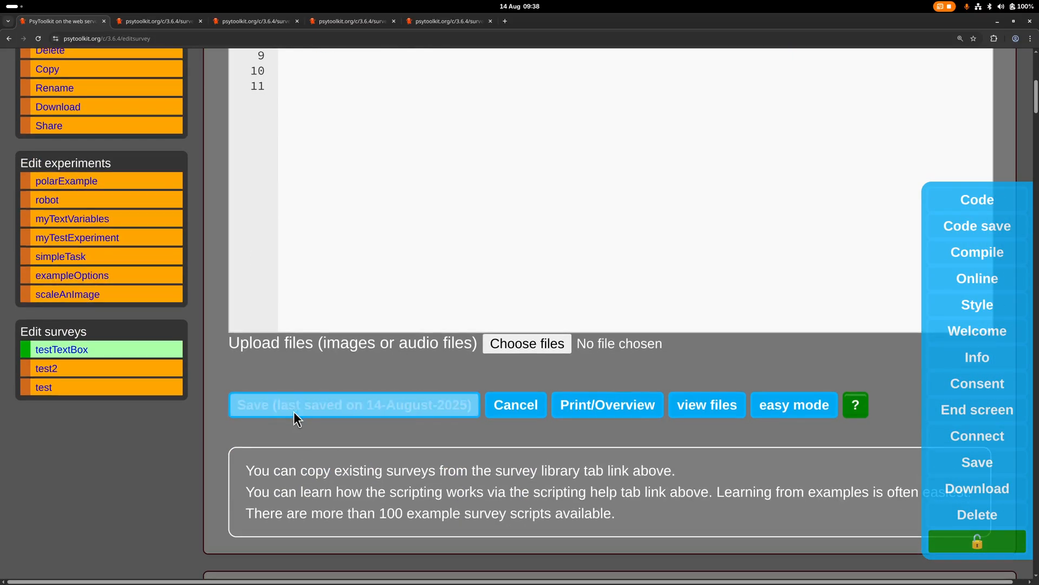
pyautogui.scroll(-7, 293, 418)
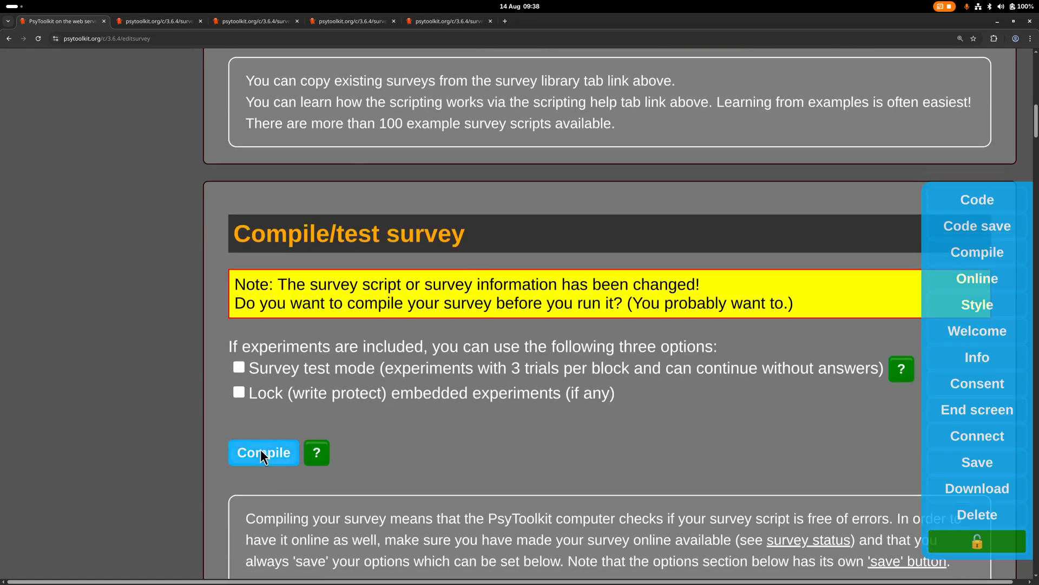
pyautogui.click(260, 455)
# Run the survey in a new tab to check the height of the text box
pyautogui.click(372, 482)
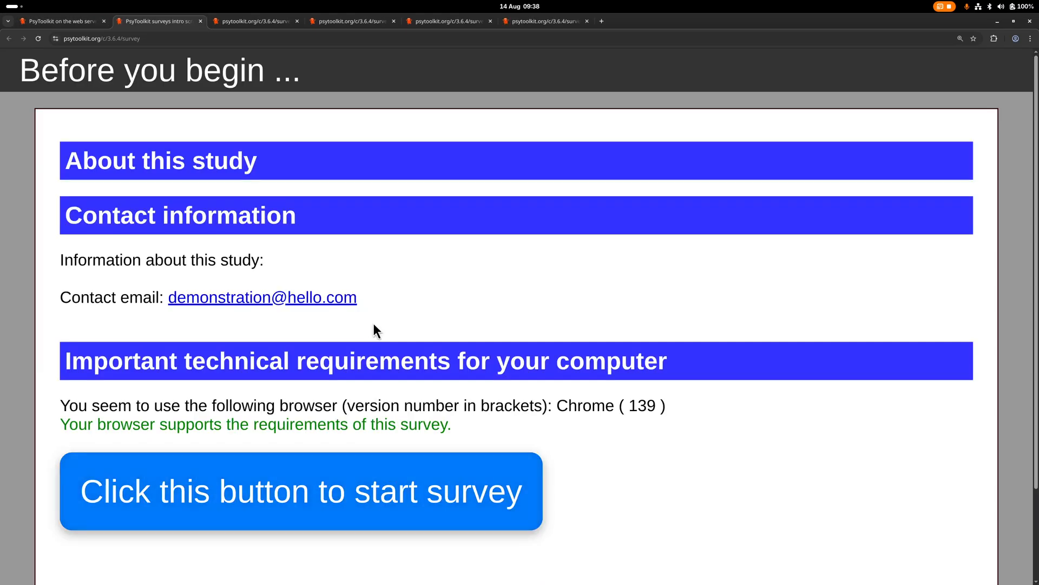
pyautogui.click(281, 512)
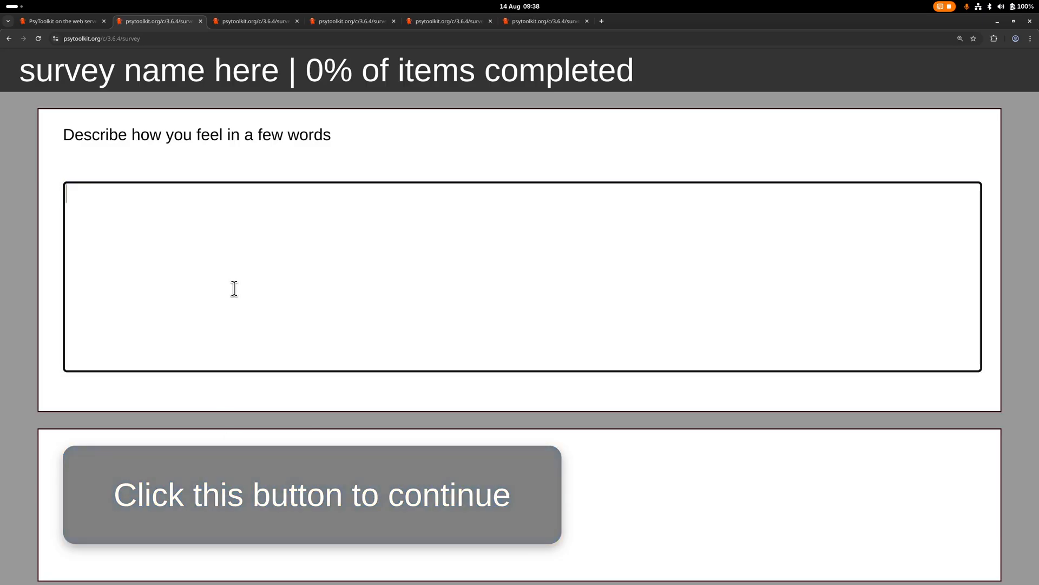
# Return to the survey script and examine the question's type and require lines
pyautogui.click(85, 25)
pyautogui.scroll(5, 282, 314)
pyautogui.scroll(8, 281, 309)
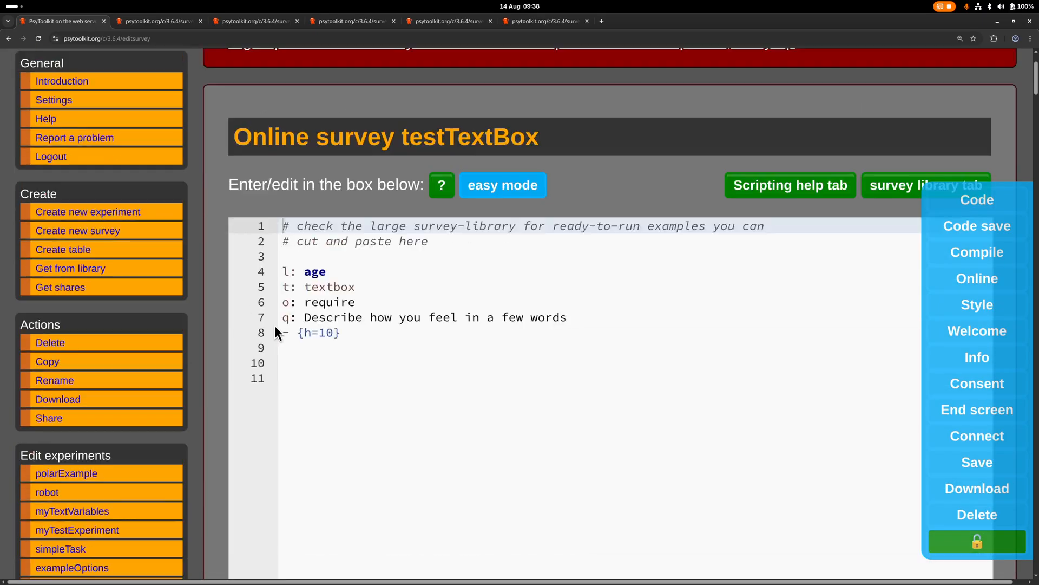
pyautogui.moveTo(371, 401); pyautogui.dragTo(232, 391)
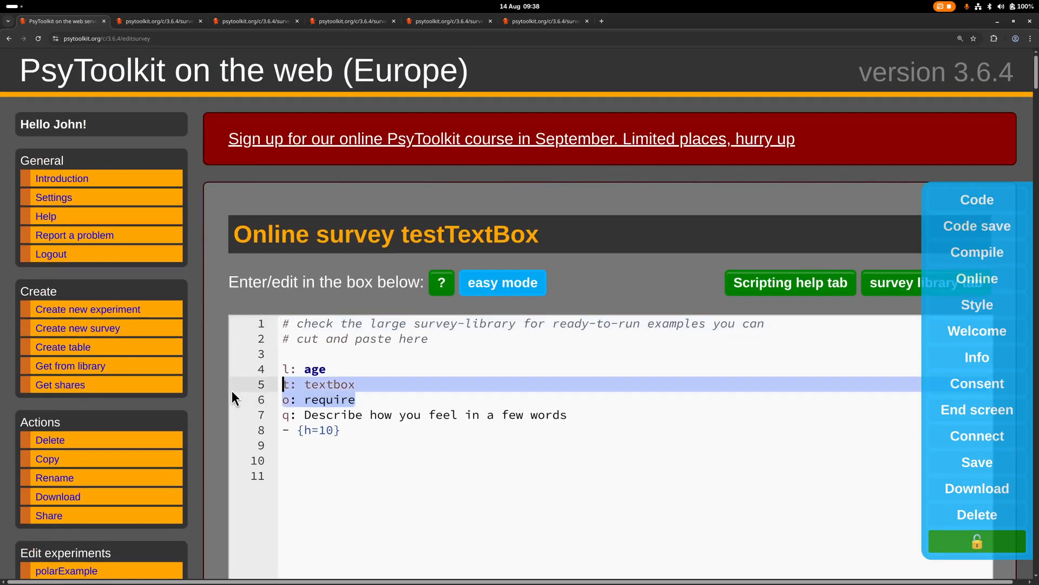
pyautogui.click(368, 400)
pyautogui.scroll(-2, 376, 427)
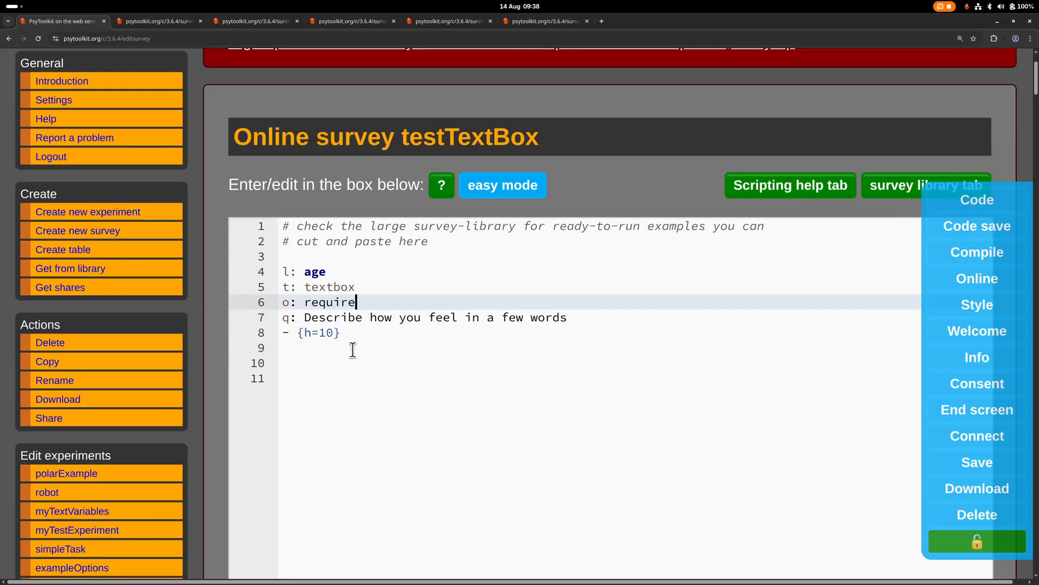
pyautogui.click(349, 333)
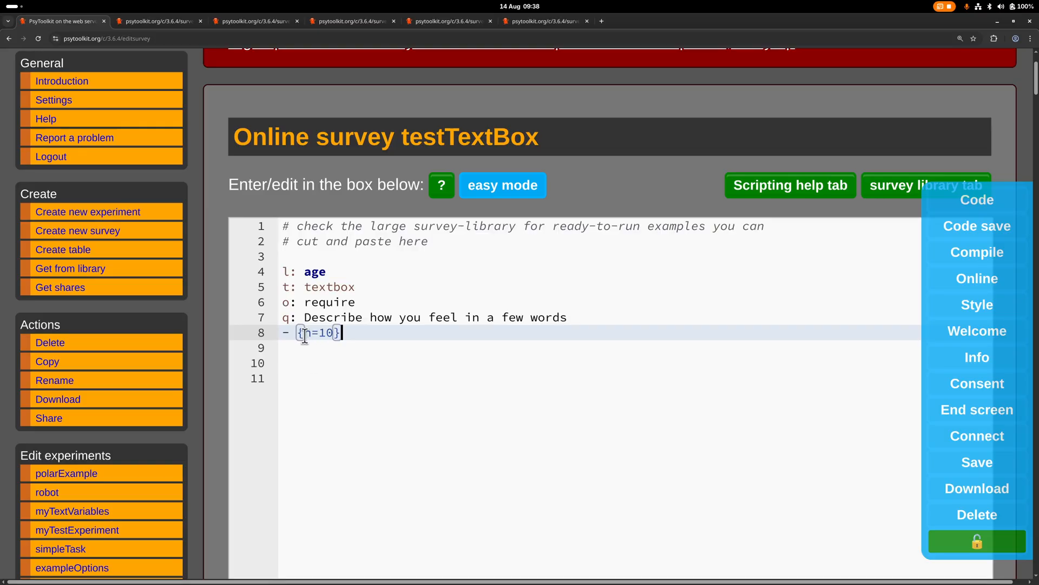
pyautogui.click(311, 362)
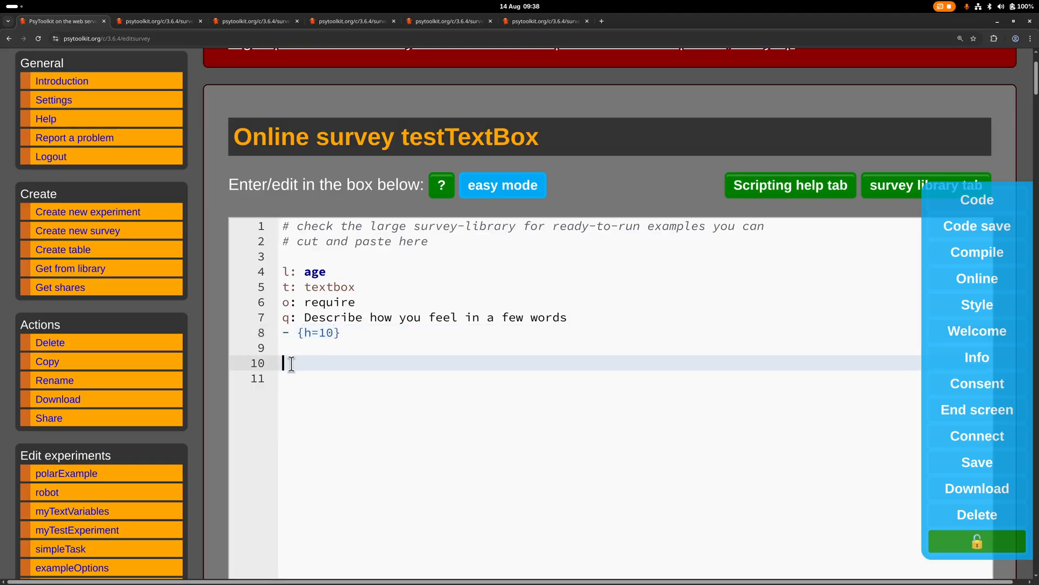
# Change the question's label in the survey script to "food"
pyautogui.click(304, 271)
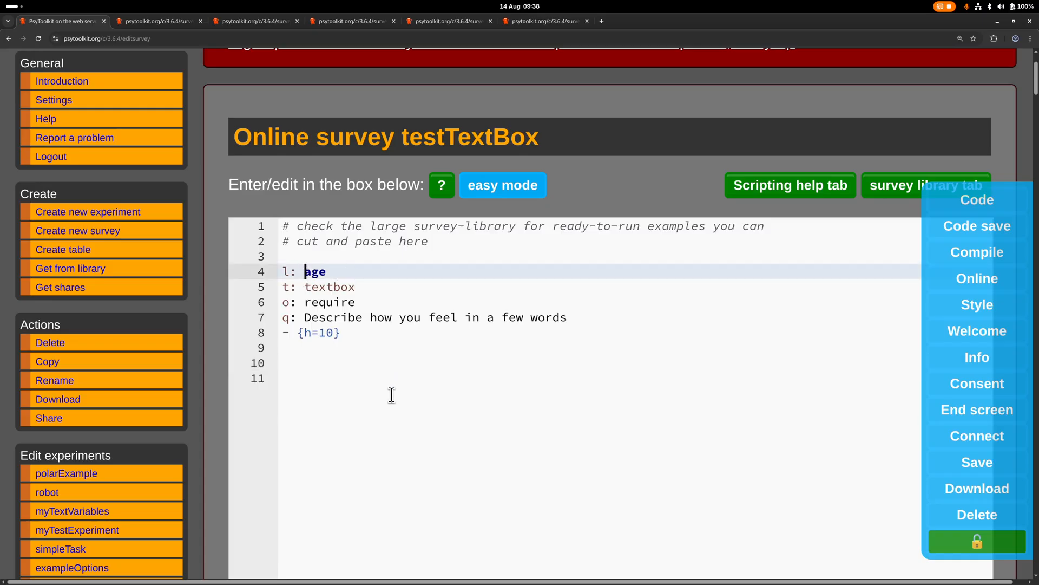
pyautogui.hotkey('shift', 'End')
pyautogui.write('food')
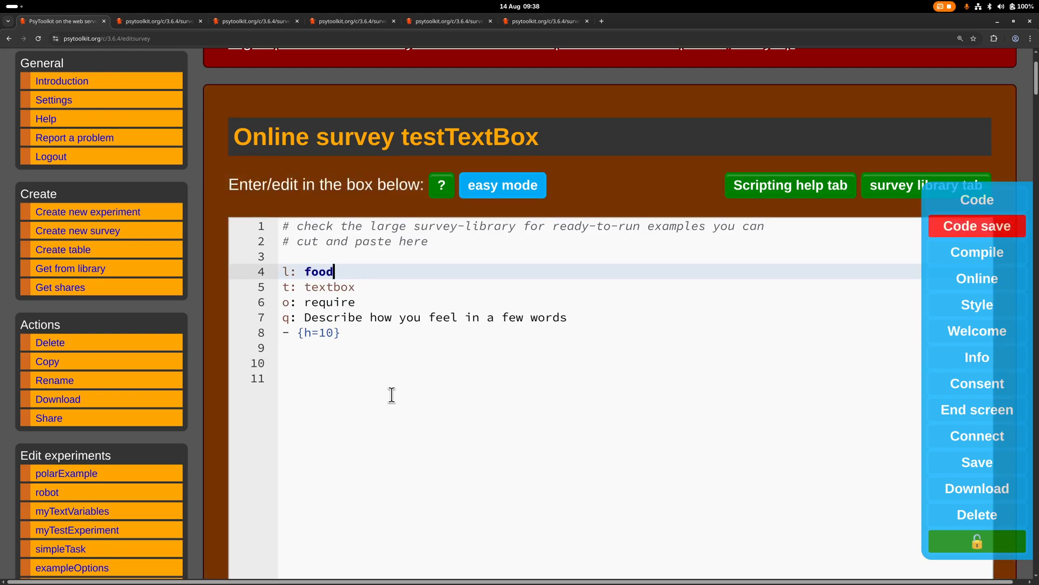
# Change the question's type on the "t:" line to radio
pyautogui.press('Down')
# Remove the "o: require" line from the question in the script
pyautogui.press('Down')
pyautogui.press('Left')
pyautogui.press('Left')
pyautogui.press('Up')
pyautogui.press('Left')
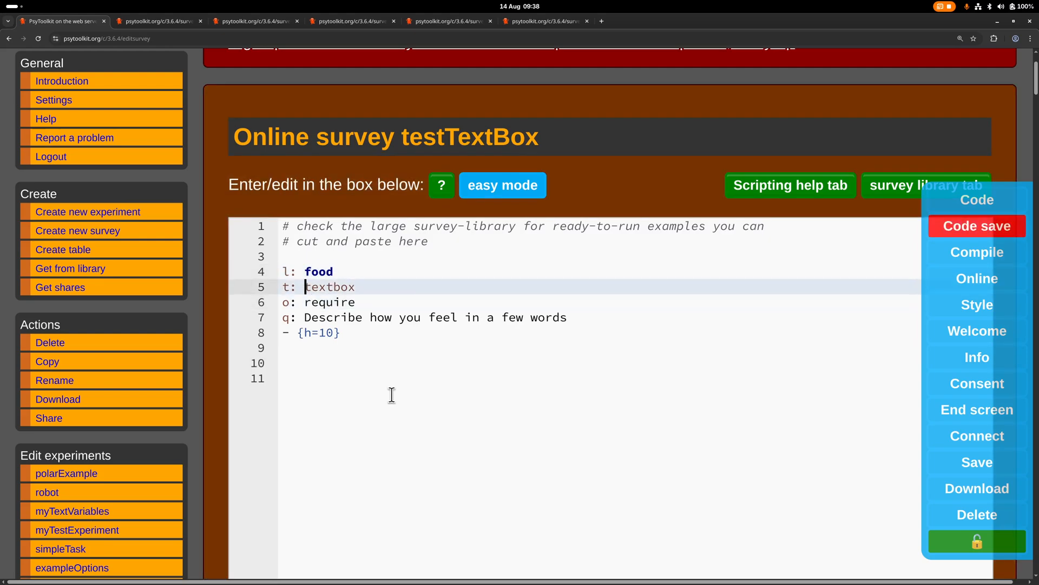
pyautogui.hotkey('shift', 'End')
pyautogui.write('radio')
pyautogui.press('Down')
pyautogui.press('Left')
pyautogui.press('Left')
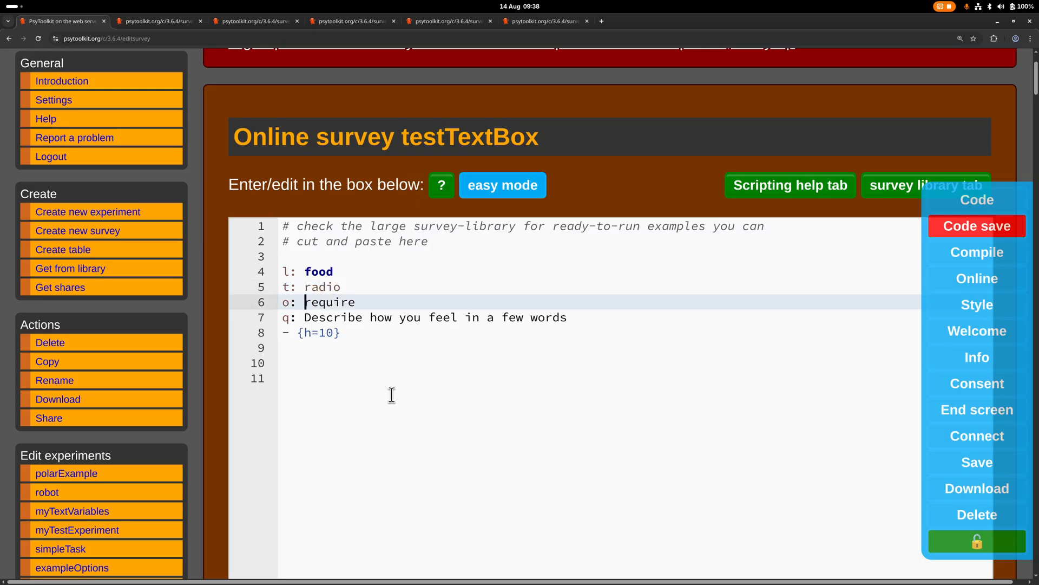
pyautogui.hotkey('ctrl', 'Delete')
pyautogui.press('BackSpace')
pyautogui.press('BackSpace')
pyautogui.press('BackSpace')
pyautogui.press('BackSpace')
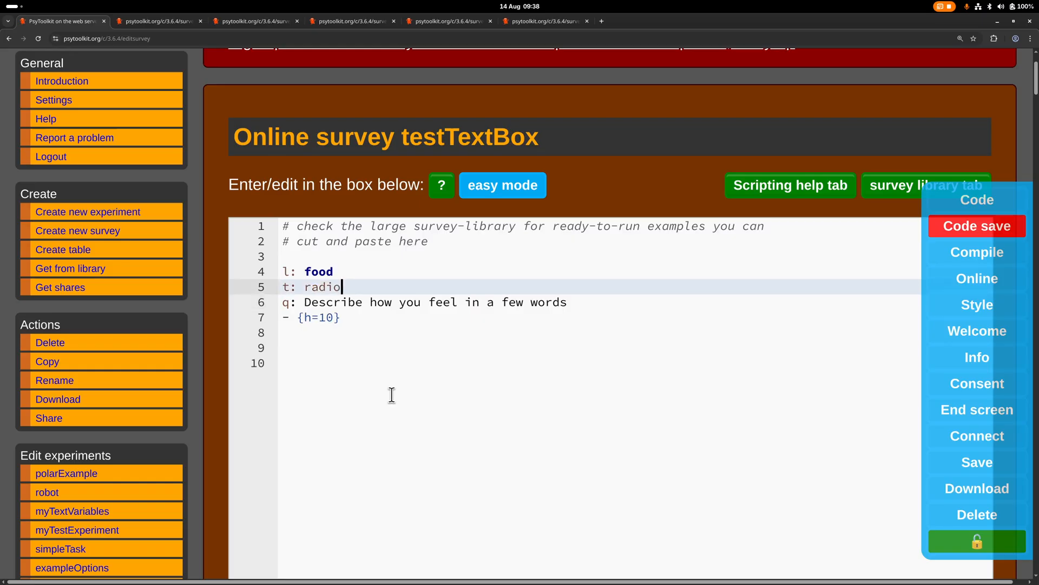
# Replace the question text on the "q:" line with "What is you favorite food?"
pyautogui.press('Down')
pyautogui.press('Left')
pyautogui.press('Left')
pyautogui.press('Left')
pyautogui.press('Left')
pyautogui.press('Left')
pyautogui.hotkey('shift', 'End')
pyautogui.write('What i')
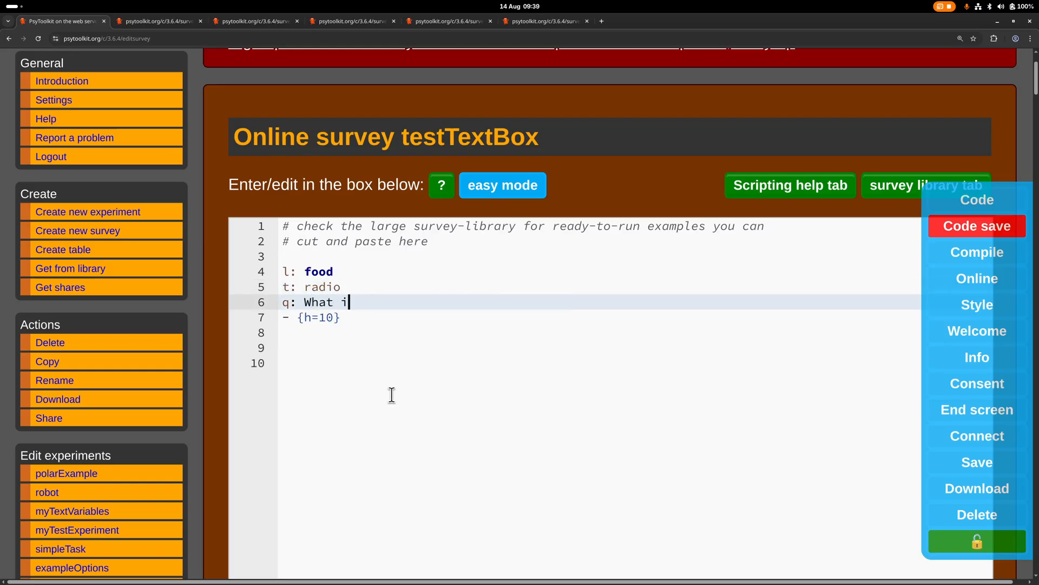
pyautogui.write('s you favorite food')
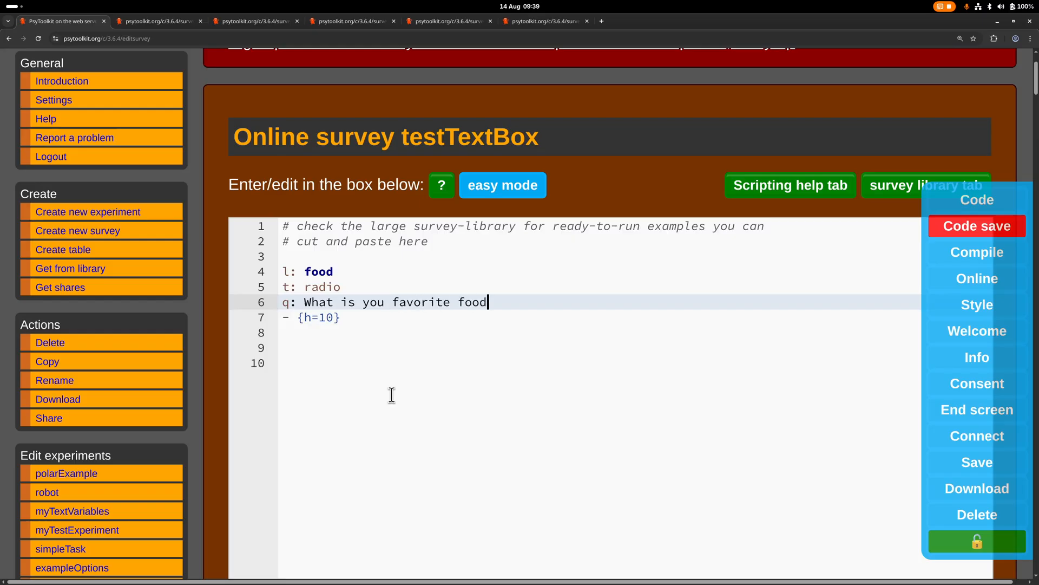
pyautogui.write('?')
# Replace the {h=10} item below the question with the answer options "- apples" and "- oranges"
pyautogui.press('Down')
pyautogui.press('BackSpace')
pyautogui.press('BackSpace')
pyautogui.press('BackSpace')
pyautogui.press('BackSpace')
pyautogui.press('BackSpace')
pyautogui.press('BackSpace')
pyautogui.write('apple')
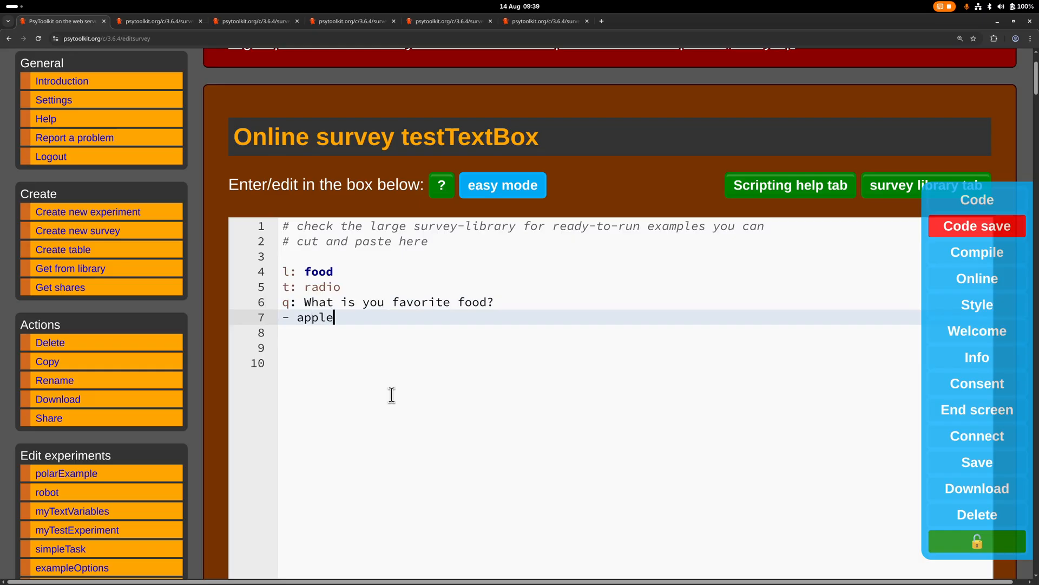
pyautogui.write('s')
pyautogui.press('Return')
pyautogui.write('- orag')
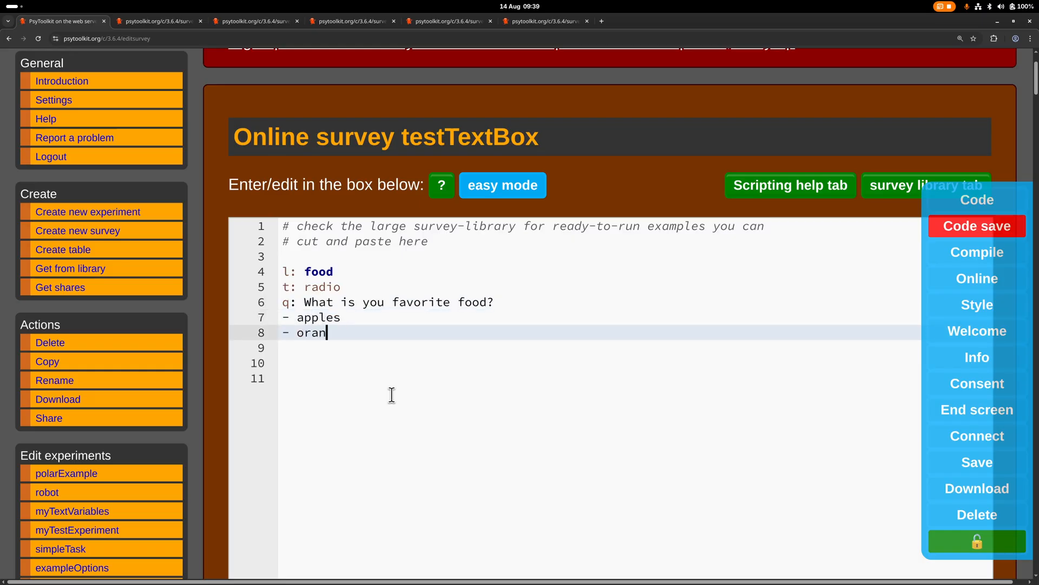
pyautogui.write('ges')
pyautogui.press('Return')
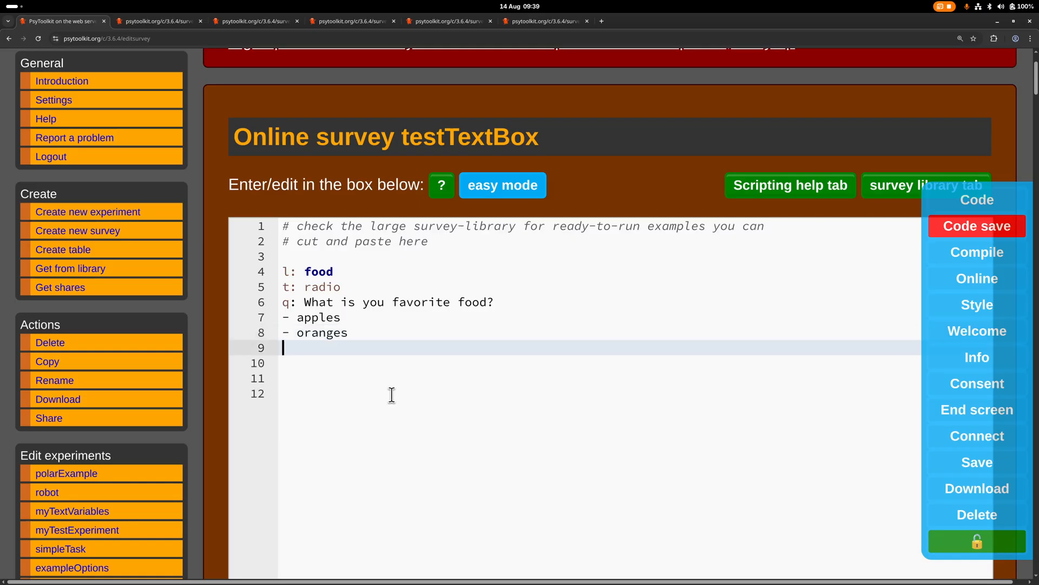
# Add a third answer option reading "- {other} Another food, please specify" below oranges
pyautogui.write('- {other} Another food,')
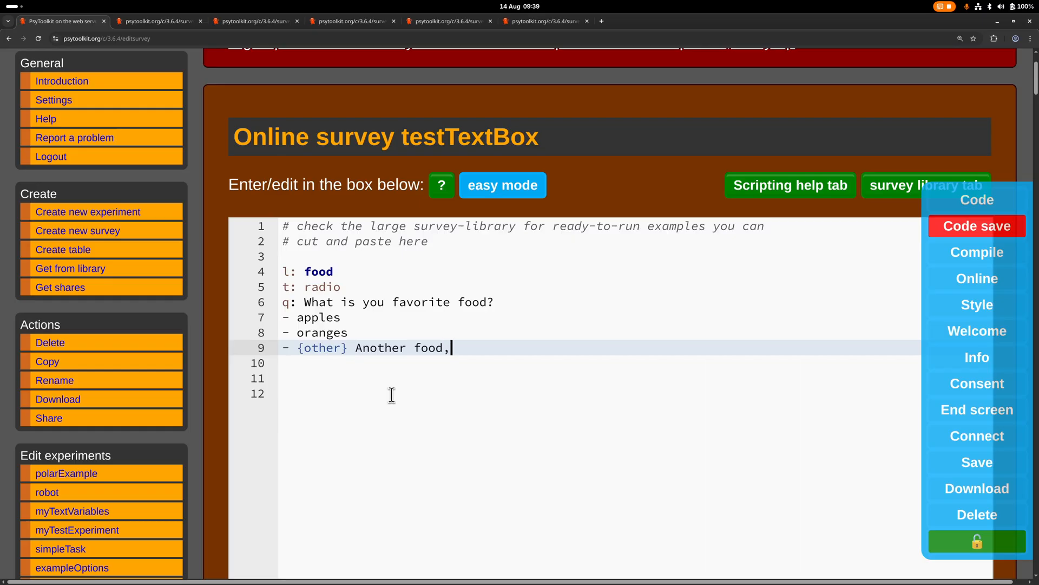
pyautogui.write(' please specify')
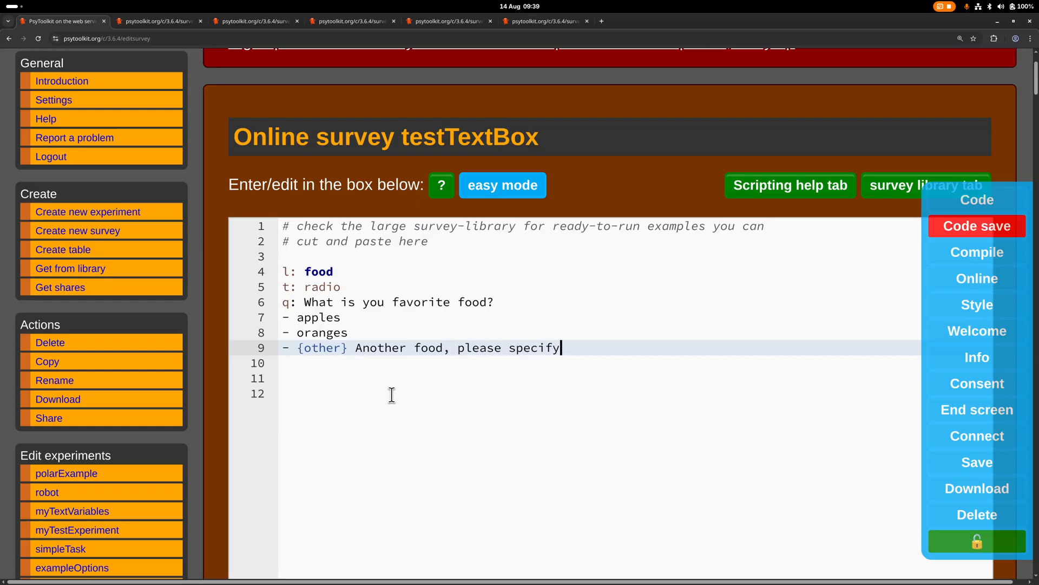
pyautogui.click(383, 404)
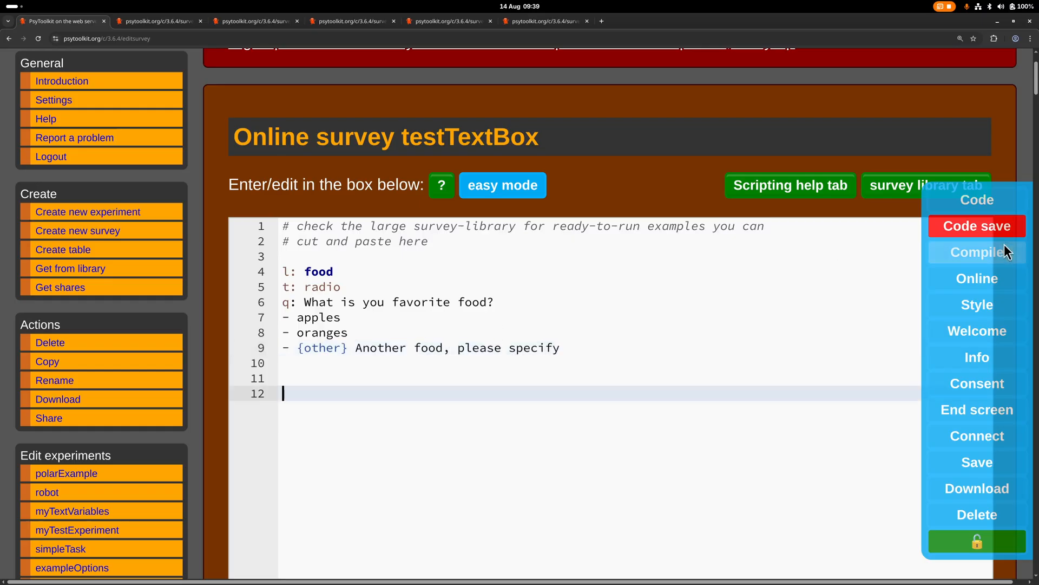
# Save the script with the radio question and its answer options and compile the survey
pyautogui.scroll(-4, 333, 492)
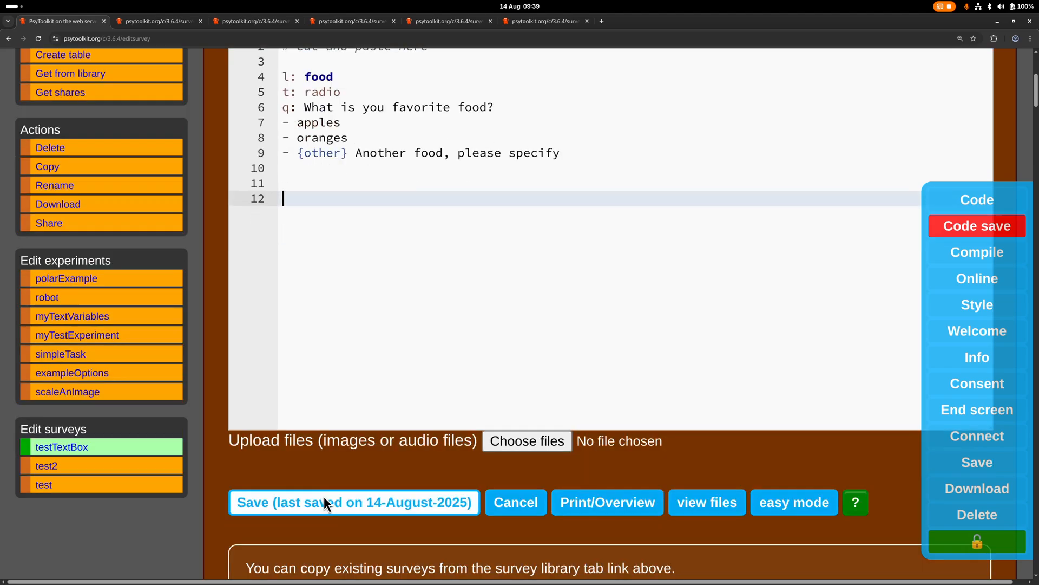
pyautogui.click(324, 496)
pyautogui.scroll(-6, 324, 492)
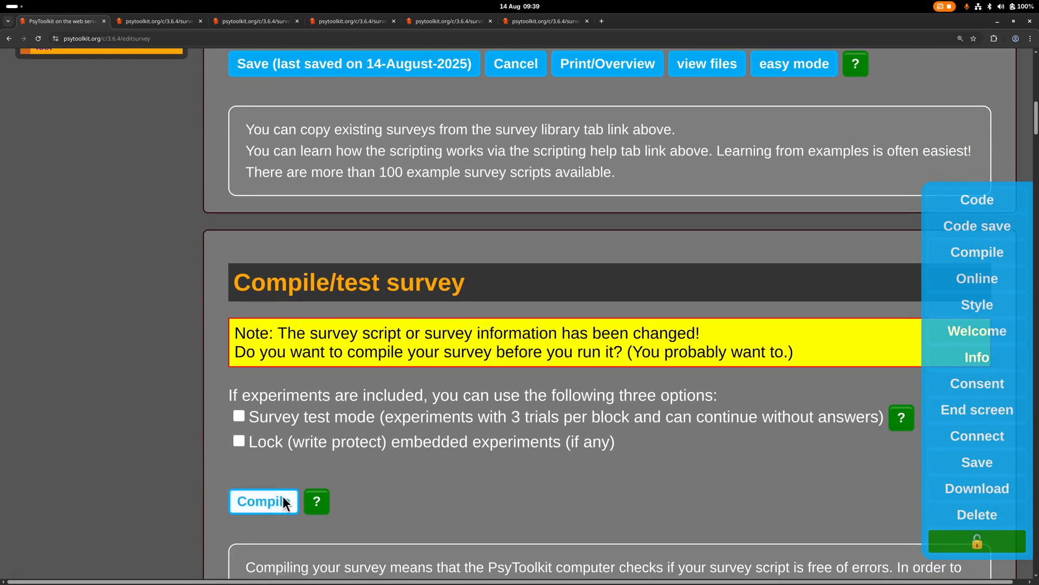
pyautogui.click(282, 496)
# Test the survey in a new tab and start it to show the favorite food question
pyautogui.scroll(-4, 353, 502)
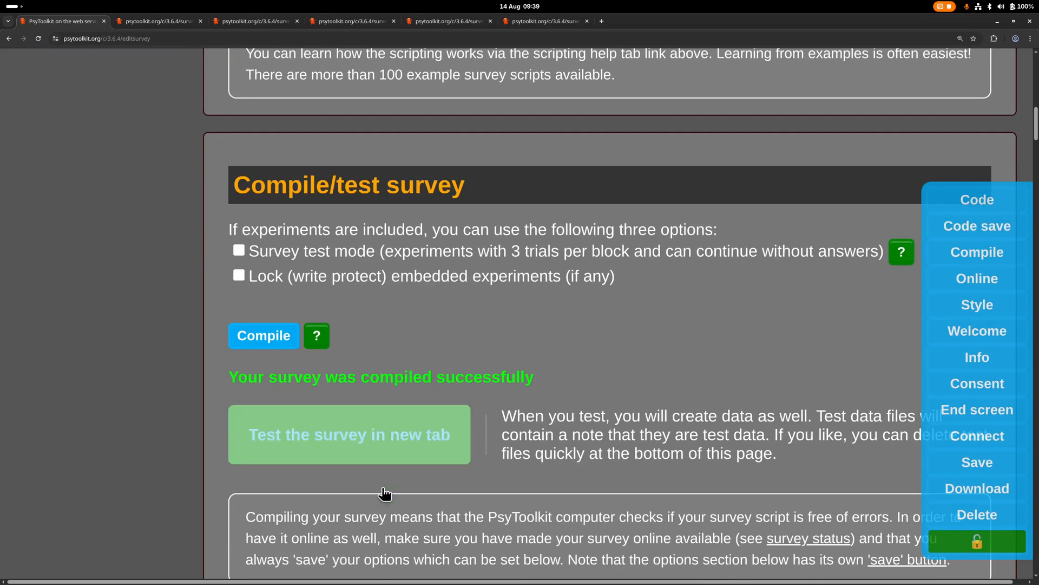
pyautogui.click(373, 442)
pyautogui.click(355, 515)
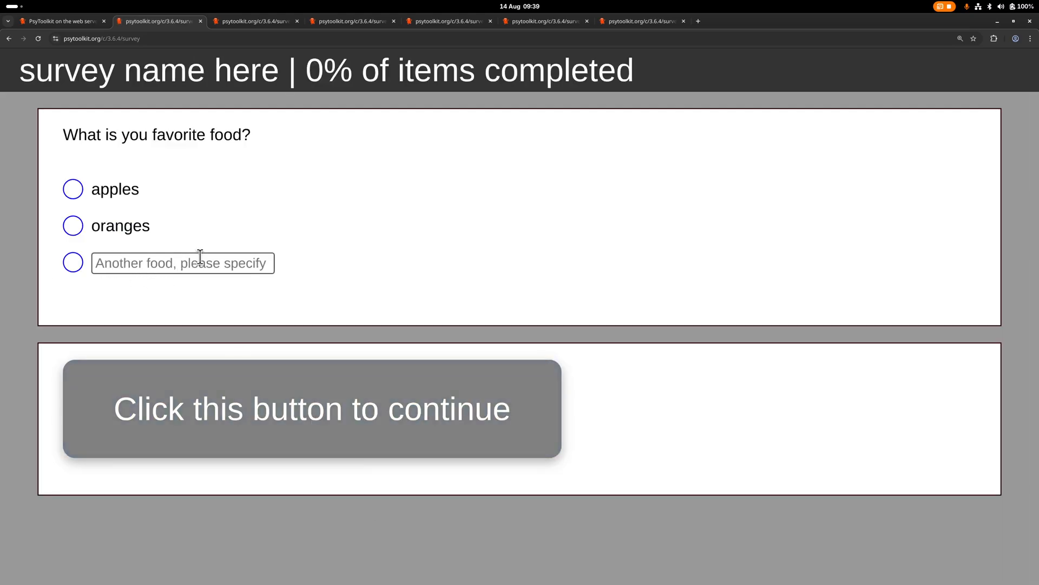
# Choose the free-text answer option, enter "dfsdfs" in its field and continue to the end of the survey
pyautogui.click(128, 263)
pyautogui.click(74, 263)
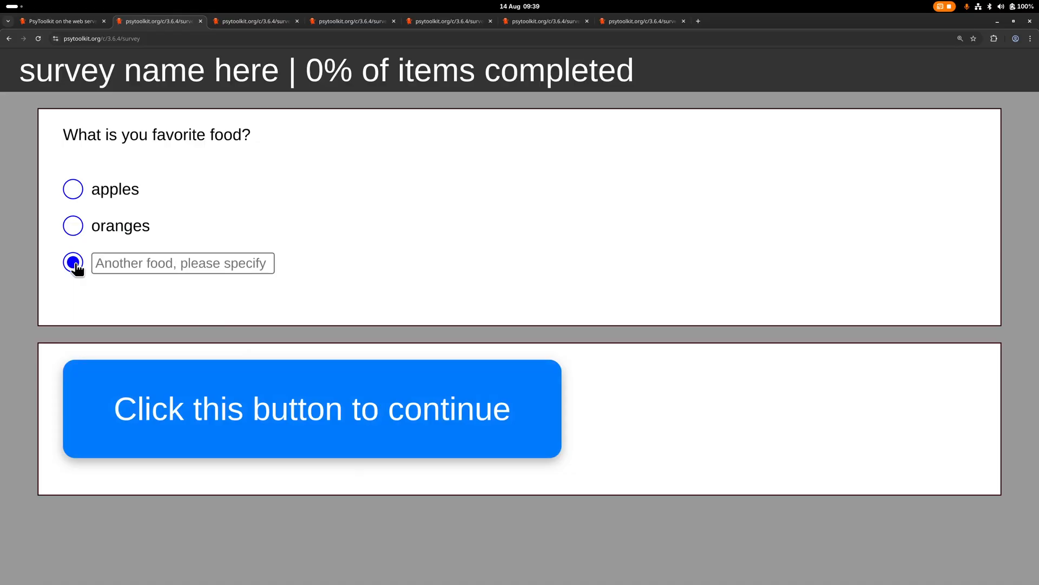
pyautogui.click(138, 264)
pyautogui.write('dfsdfs')
pyautogui.click(207, 423)
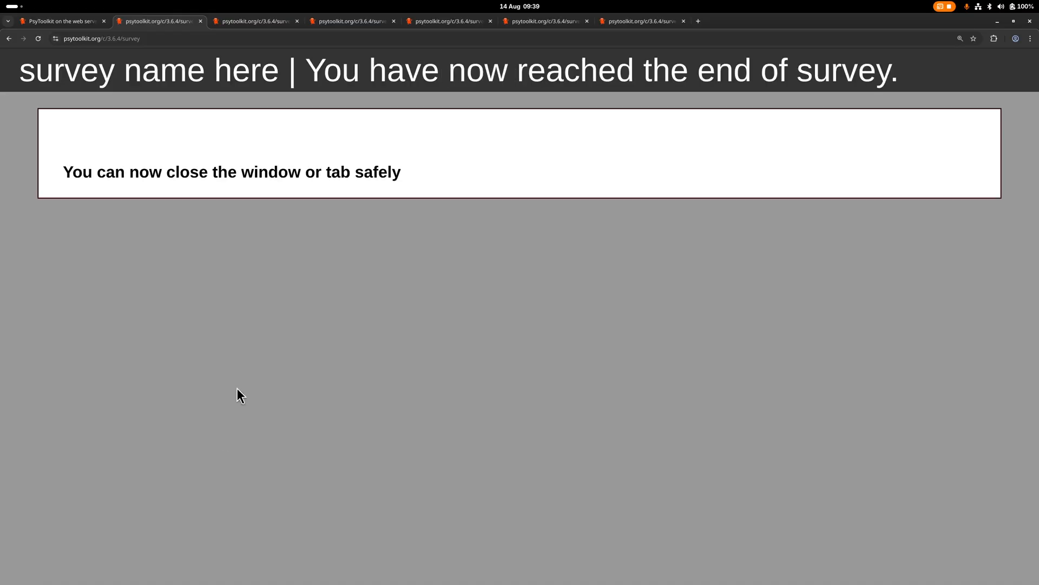
# Return to the survey script and extend the {other} option to {other,size=50%}
pyautogui.click(64, 24)
pyautogui.scroll(10, 192, 296)
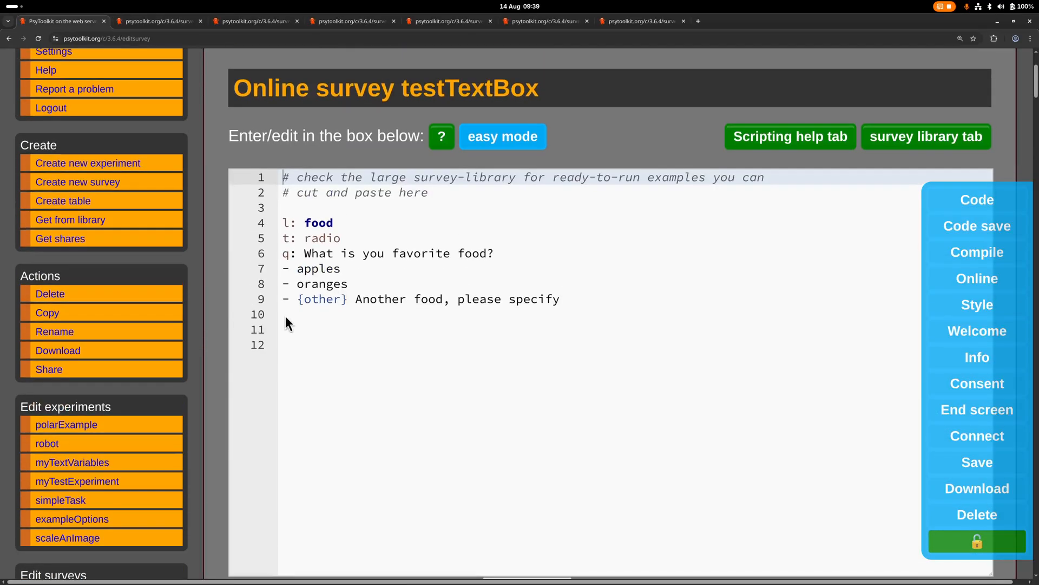
pyautogui.click(343, 299)
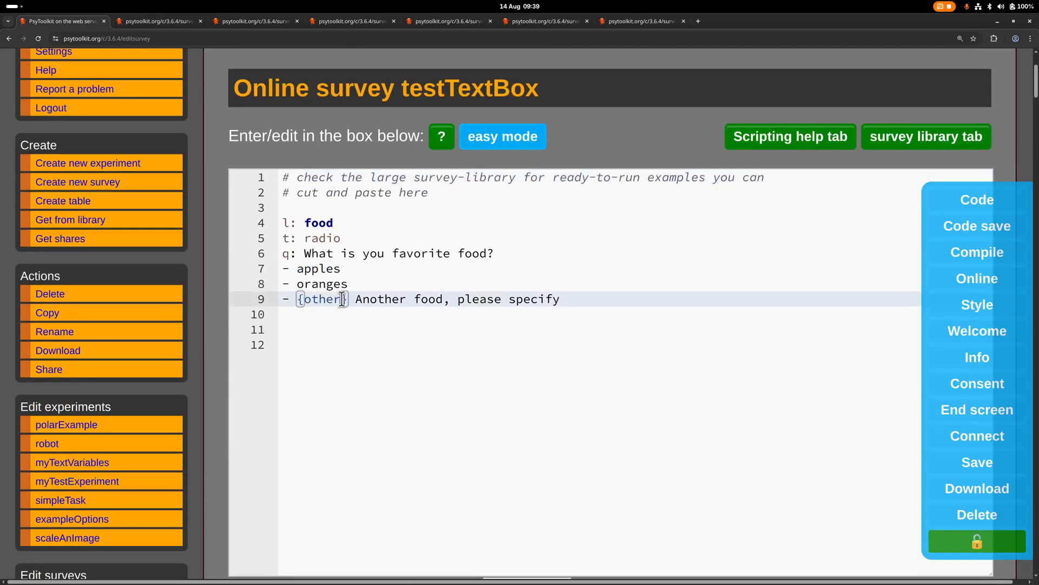
pyautogui.write(',si')
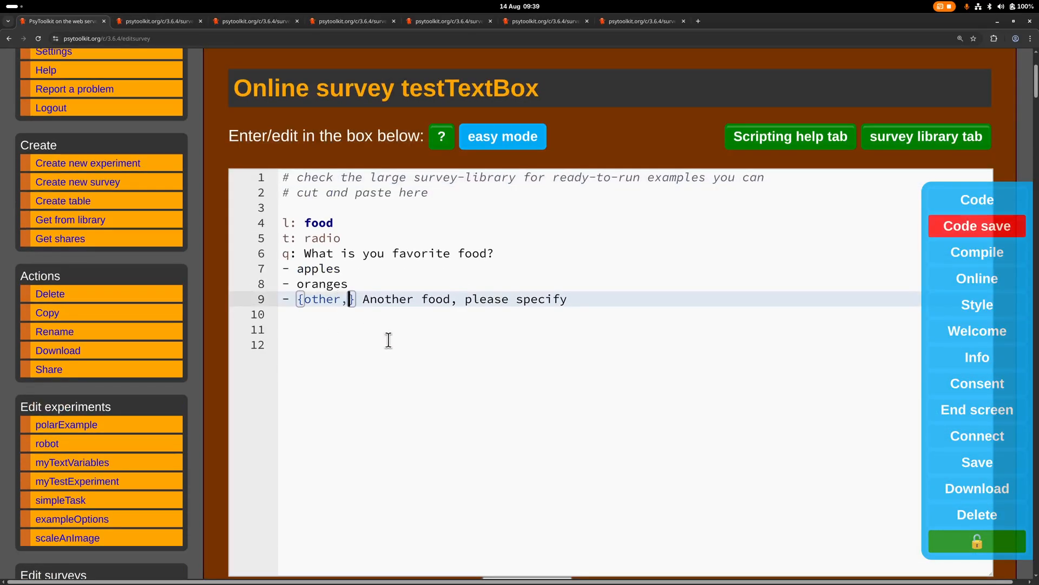
pyautogui.write('ze')
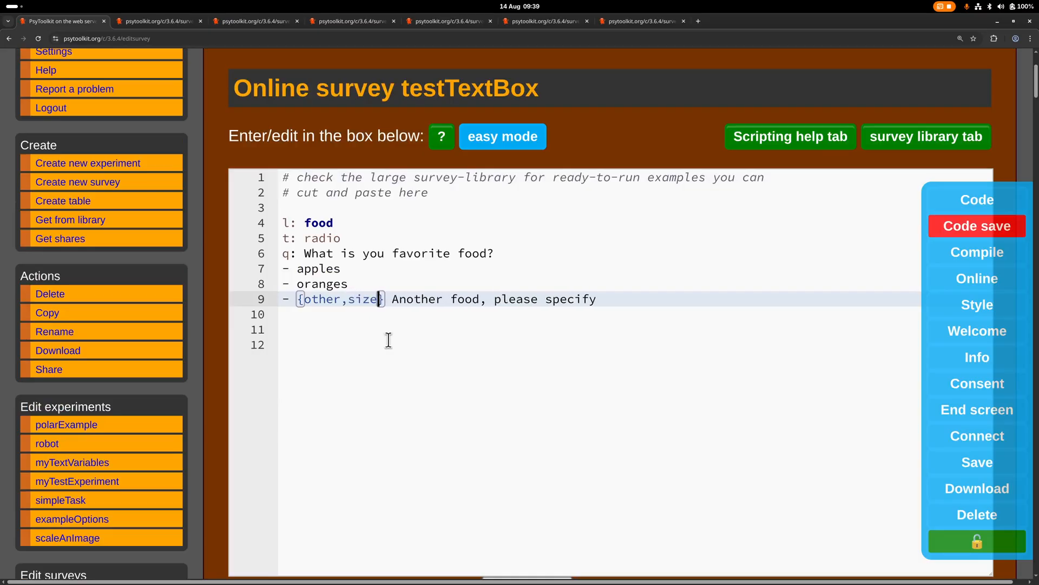
pyautogui.write('=')
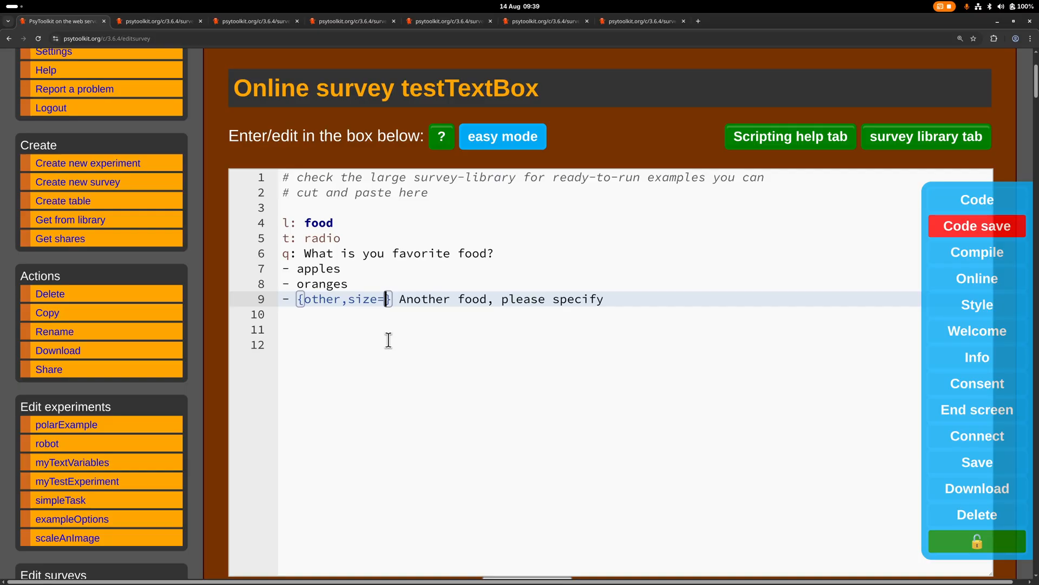
pyautogui.write('50%')
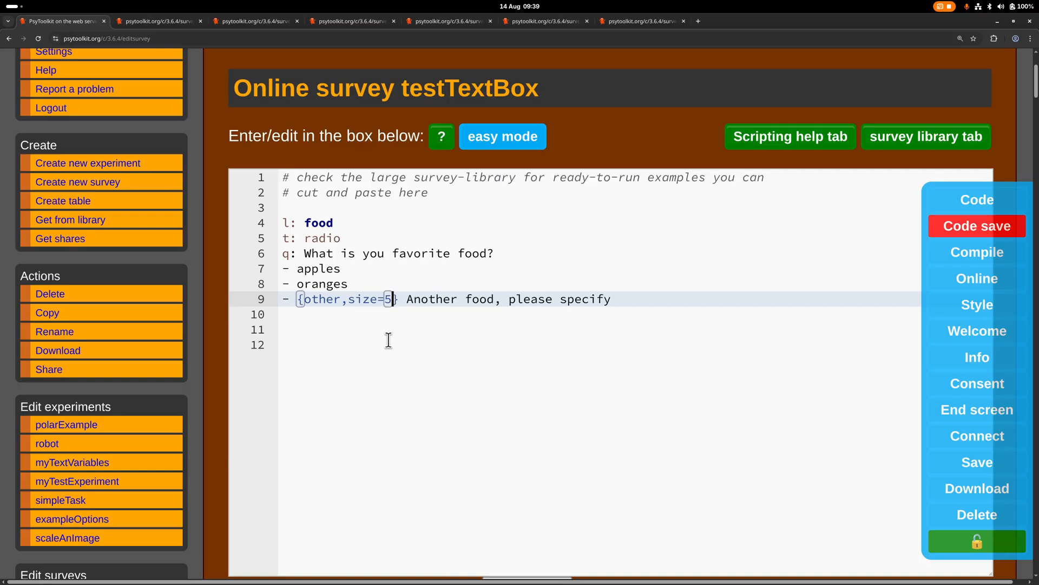
# Save the script with the size=50% option and compile the survey again
pyautogui.scroll(-3, 389, 340)
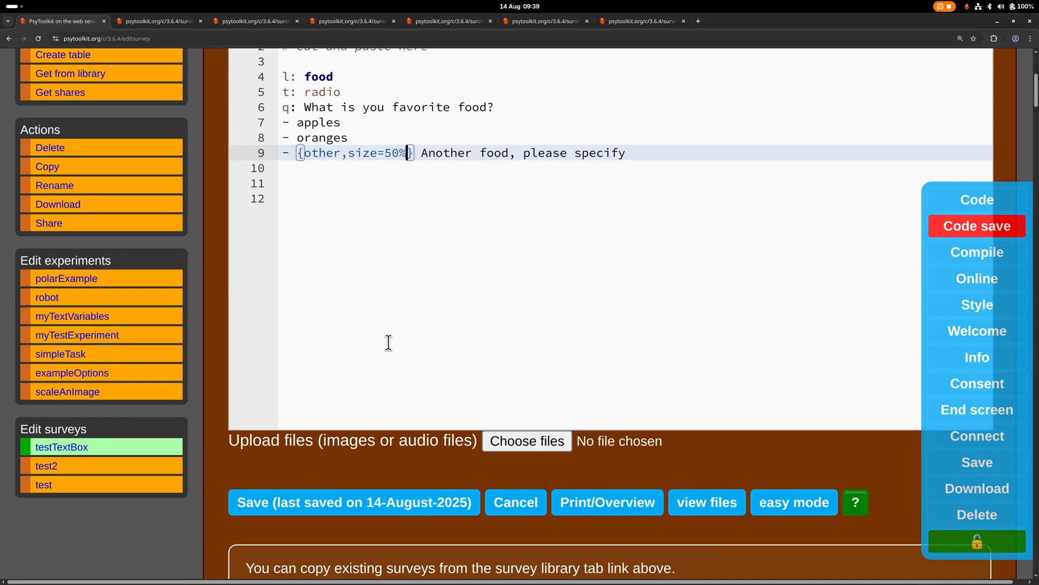
pyautogui.click(359, 509)
pyautogui.scroll(-6, 356, 501)
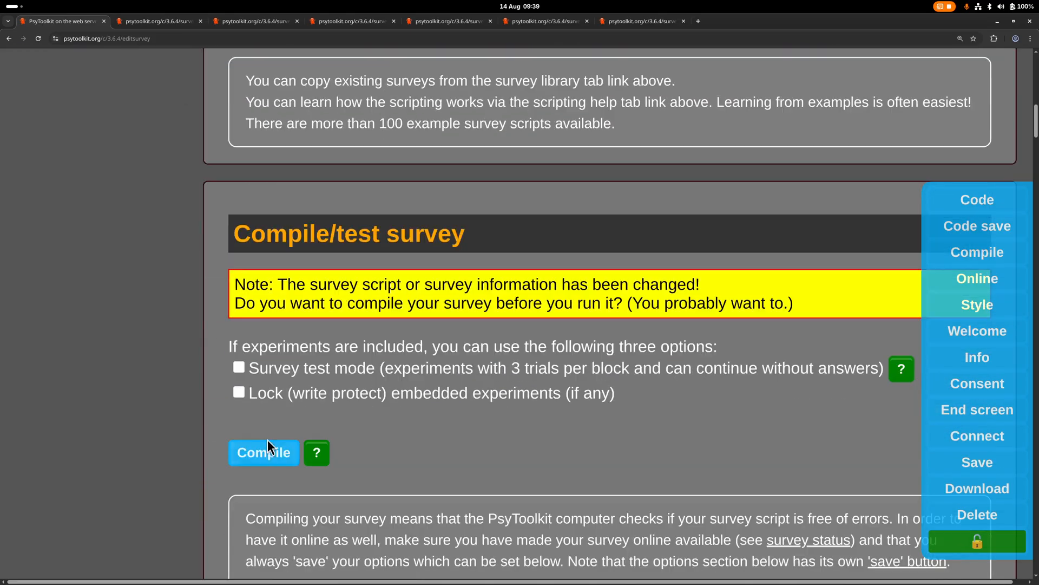
pyautogui.click(274, 451)
# Run the survey in a new tab to check the width of the "Another food, please specify" field
pyautogui.scroll(-3, 346, 478)
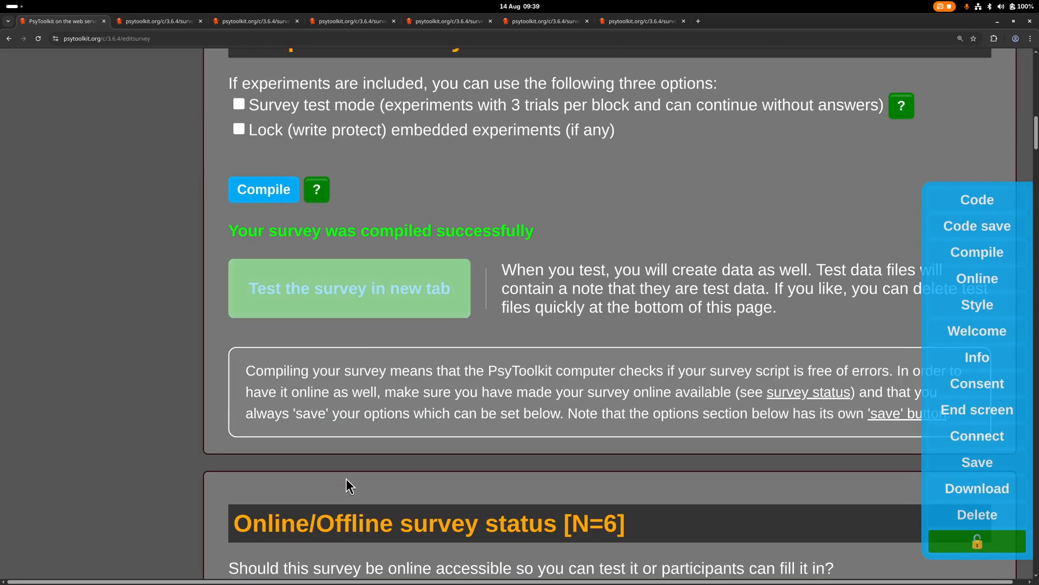
pyautogui.click(353, 288)
pyautogui.click(337, 501)
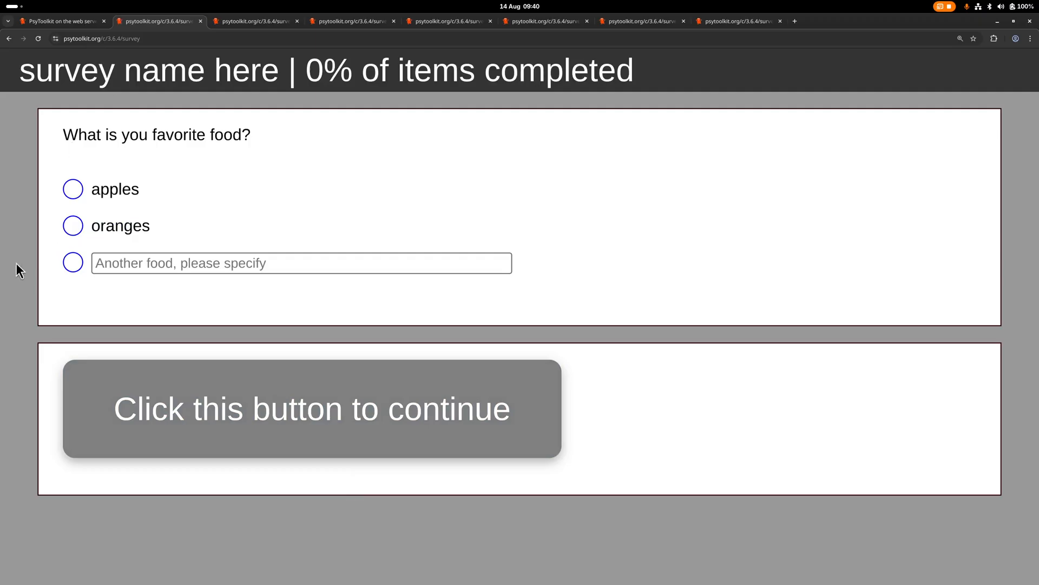
pyautogui.click(177, 274)
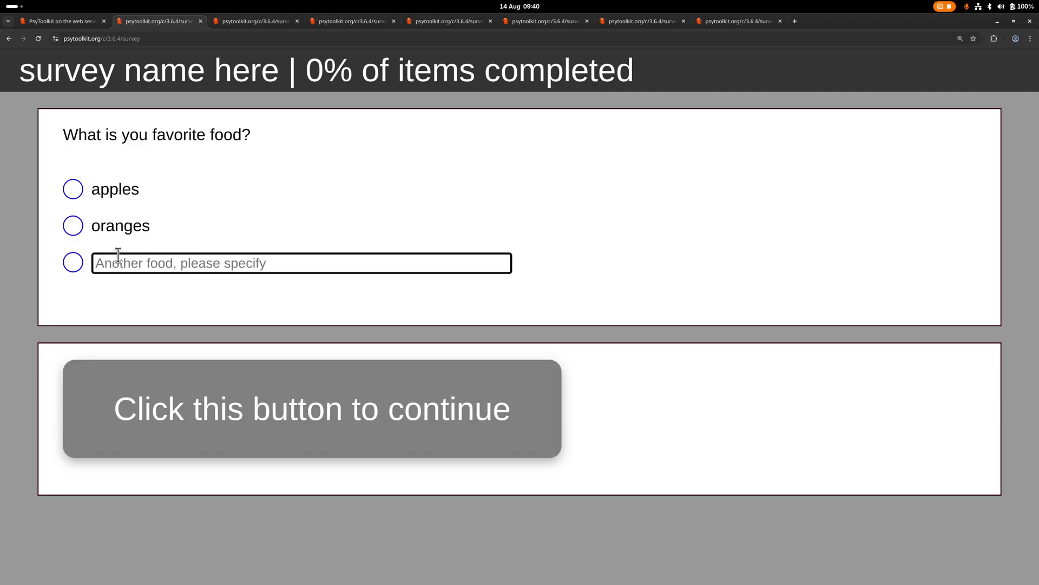
# Return to the testTextBox survey script and switch the survey to easy mode
pyautogui.click(60, 21)
pyautogui.scroll(10, 219, 219)
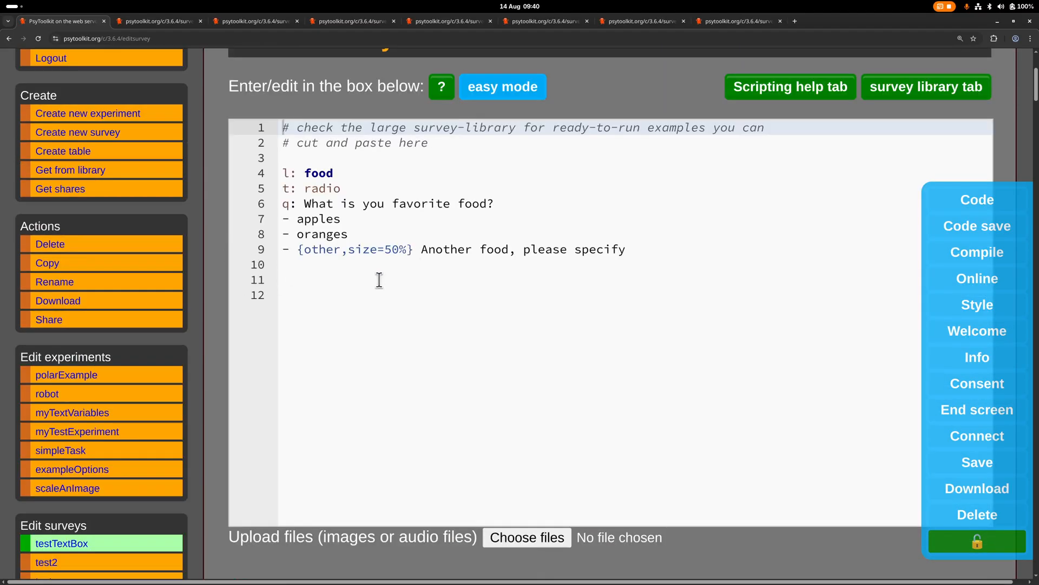
pyautogui.scroll(1, 305, 237)
pyautogui.click(305, 236)
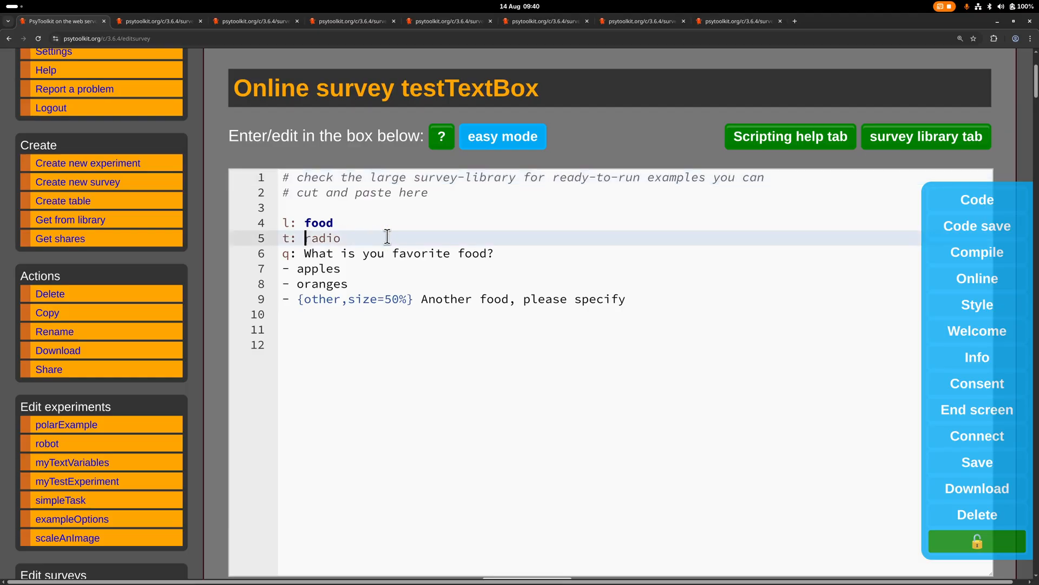
pyautogui.click(348, 332)
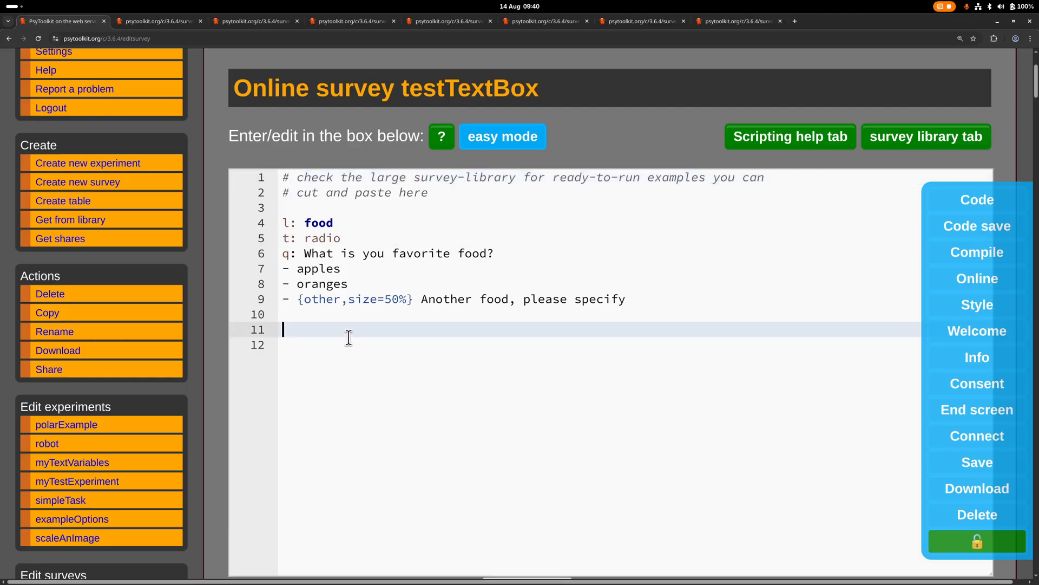
pyautogui.click(483, 142)
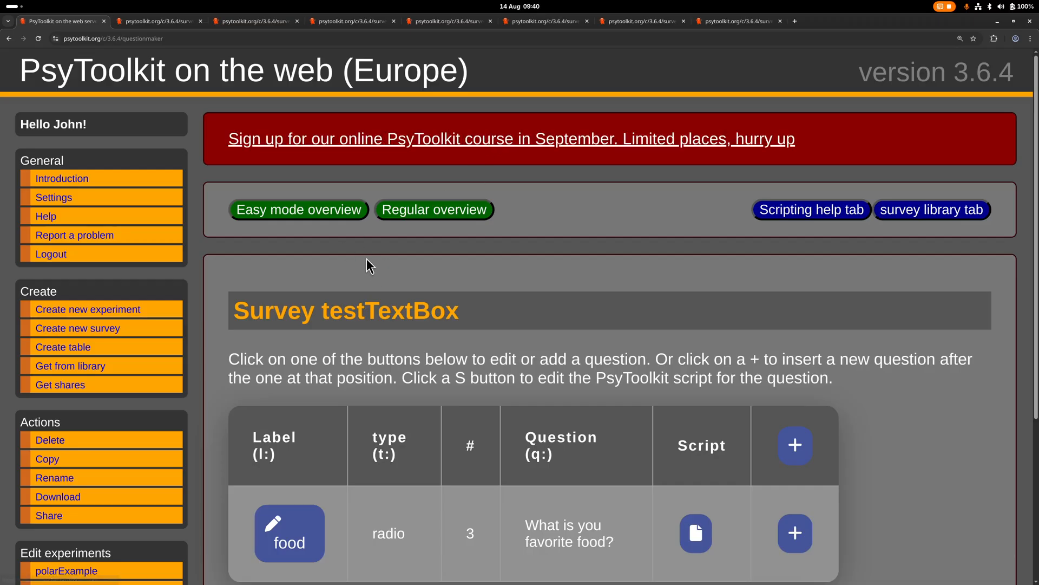
# Add a new textline question directly after the food question
pyautogui.scroll(-1, 398, 246)
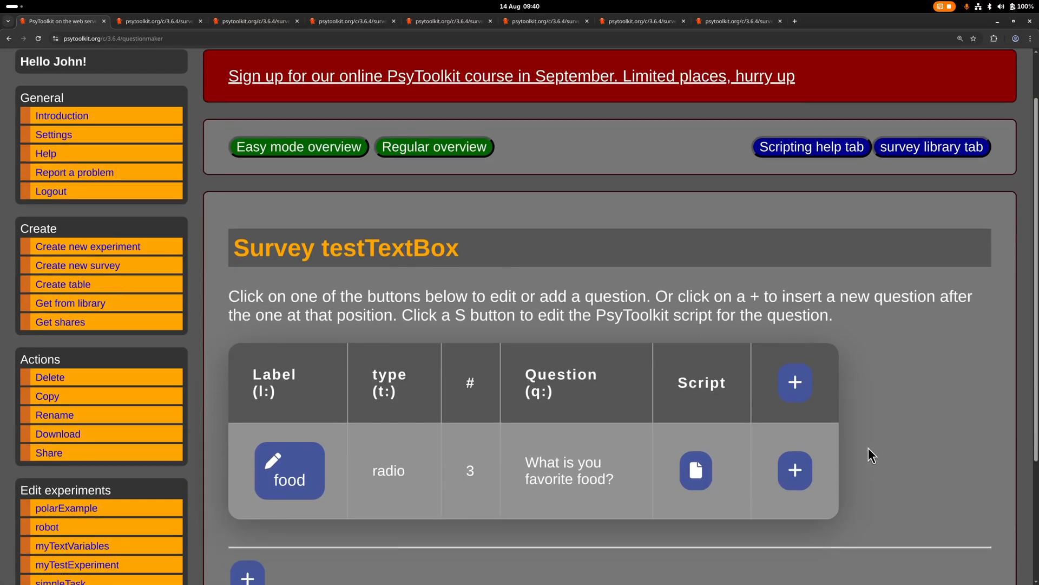
pyautogui.click(800, 445)
pyautogui.scroll(-5, 891, 408)
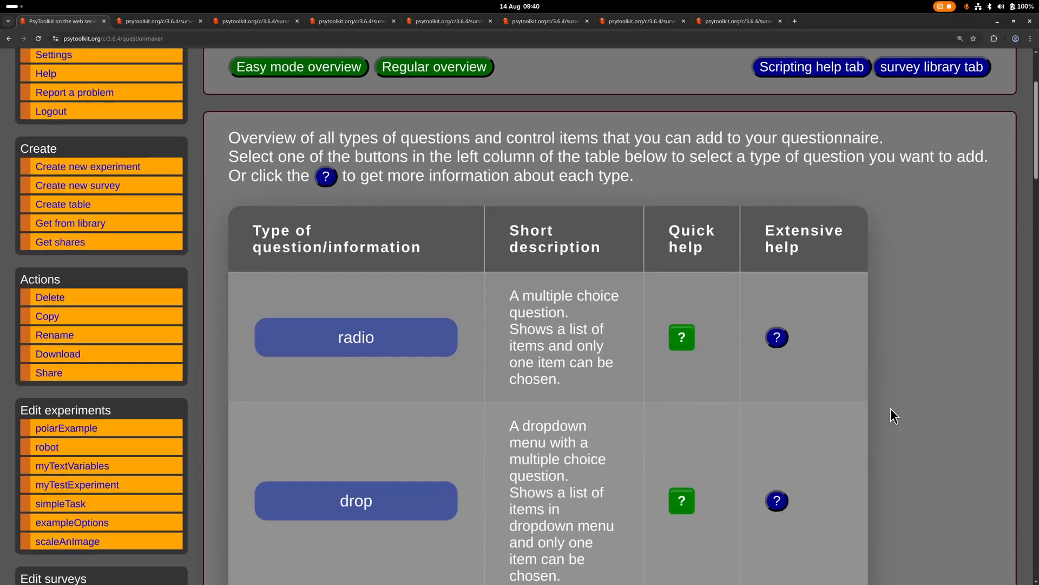
pyautogui.scroll(-10, 891, 409)
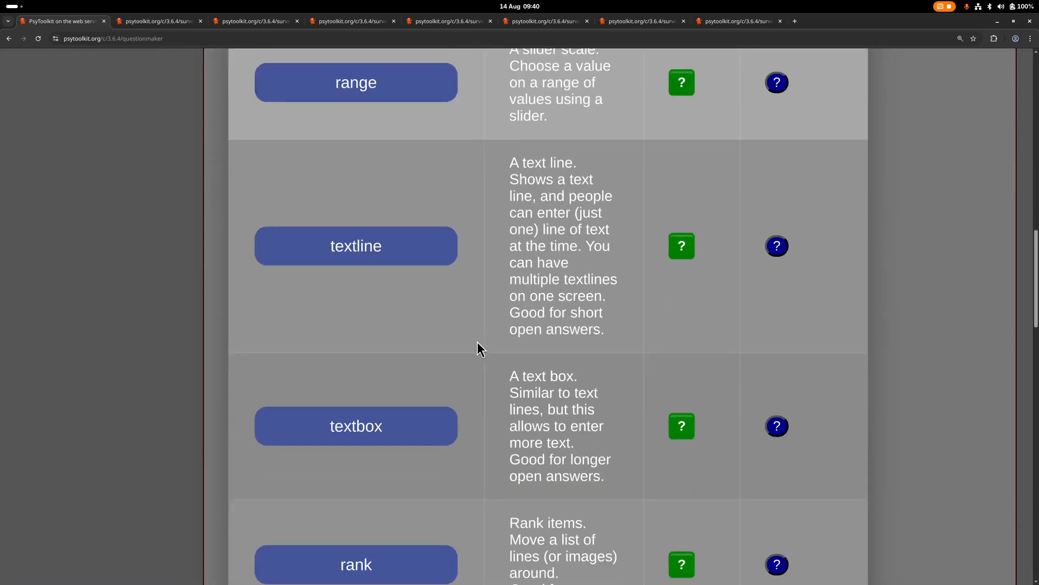
pyautogui.click(404, 244)
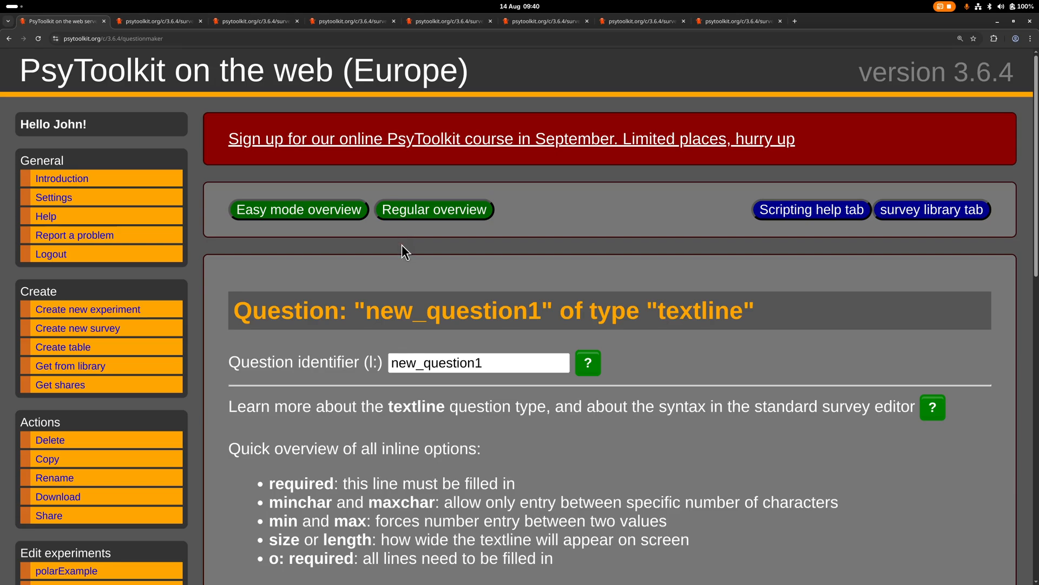
# Require participants to enter text in the new textline question through its general options
pyautogui.scroll(-7, 619, 386)
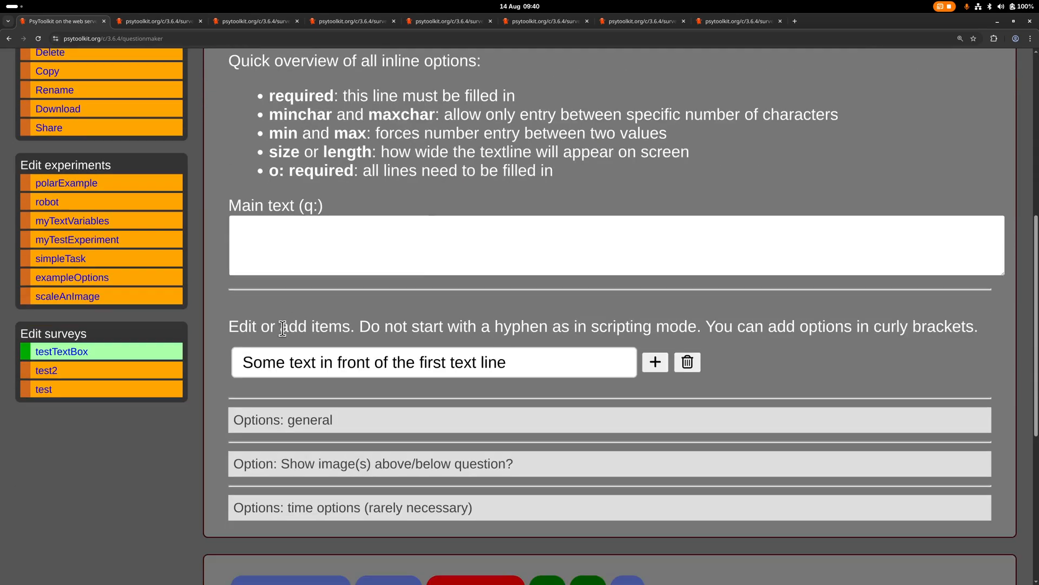
pyautogui.scroll(-2, 303, 341)
pyautogui.click(318, 323)
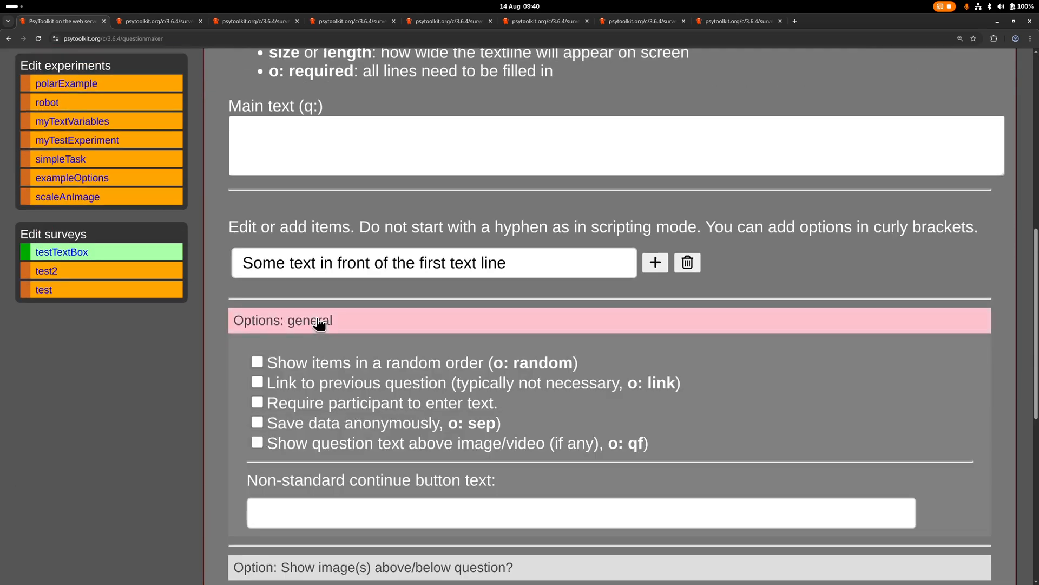
pyautogui.click(257, 402)
pyautogui.scroll(-2, 297, 389)
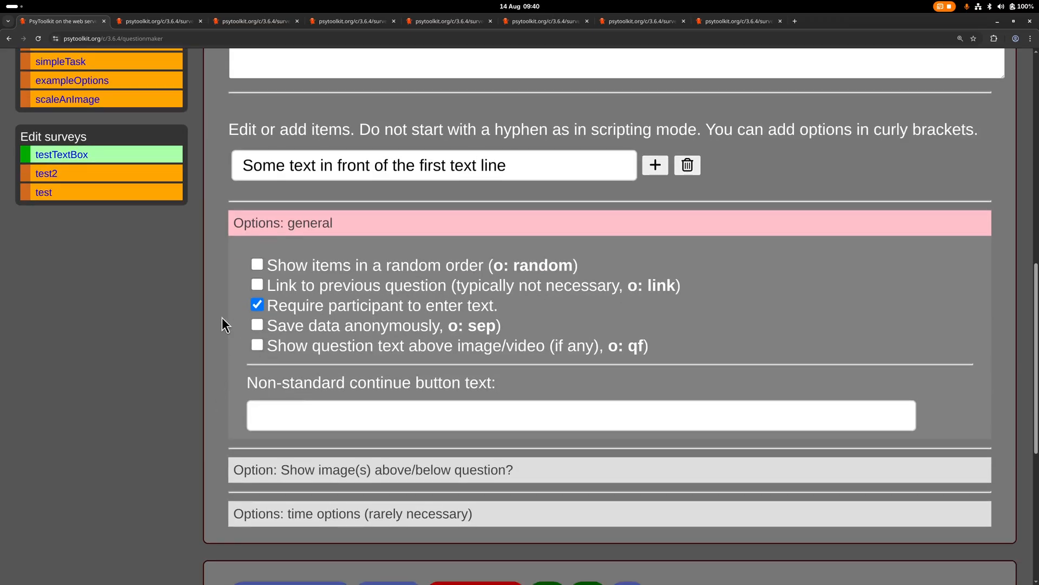
# Enter "How do you feel today?" as the main text of the textline question
pyautogui.scroll(3, 225, 322)
pyautogui.scroll(5, 226, 322)
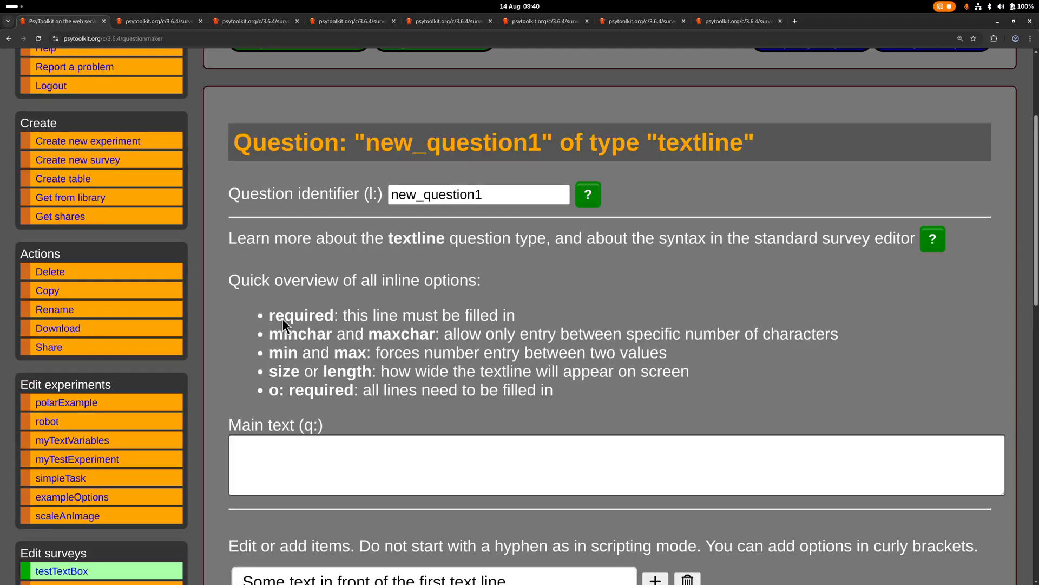
pyautogui.scroll(1, 321, 469)
pyautogui.click(321, 468)
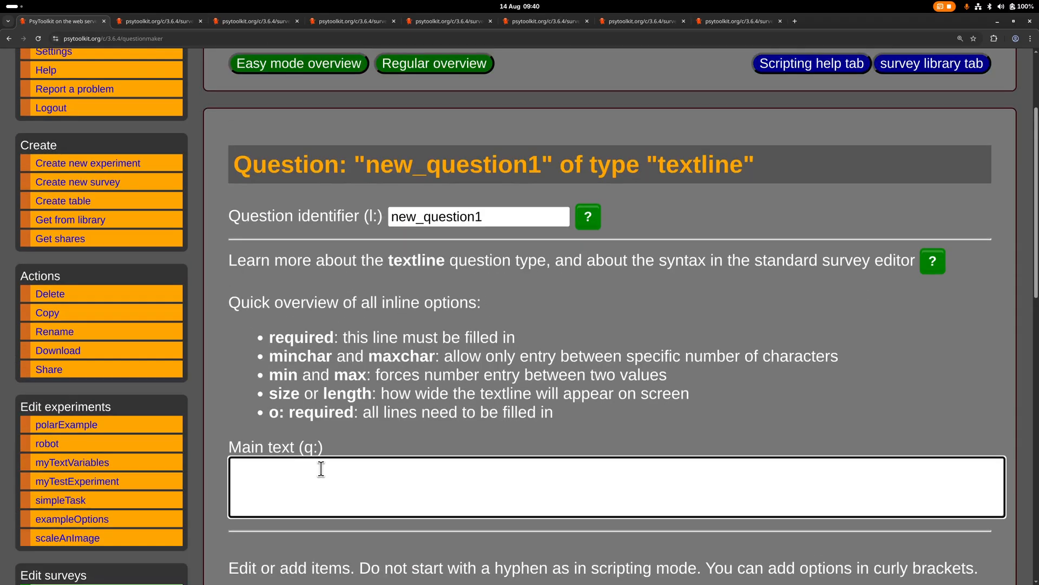
pyautogui.write('How do you feel today?')
# Replace the textline item's placeholder text with "Enter your feeling" and save the question
pyautogui.scroll(-6, 413, 451)
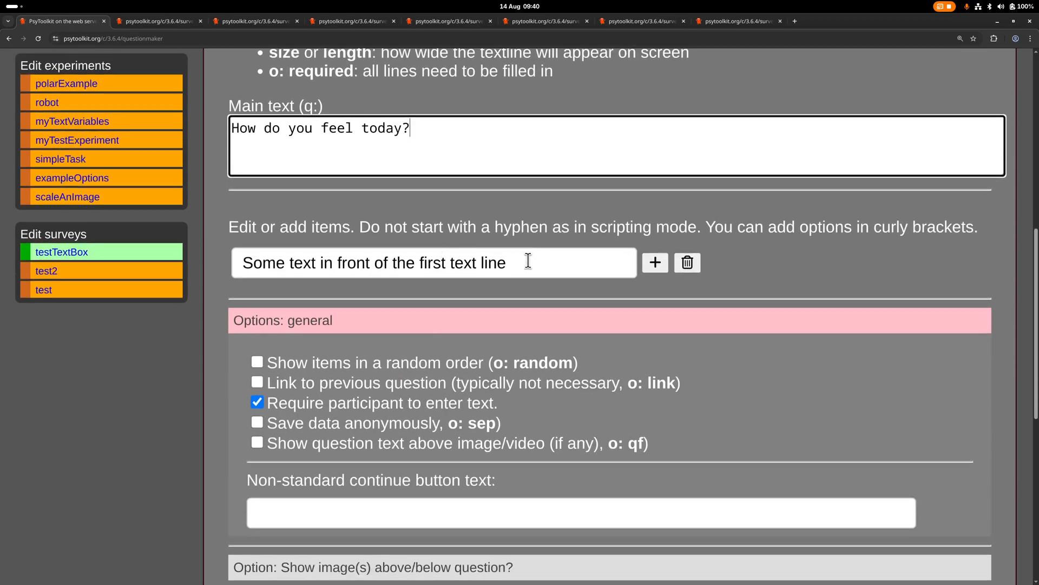
pyautogui.click(544, 266)
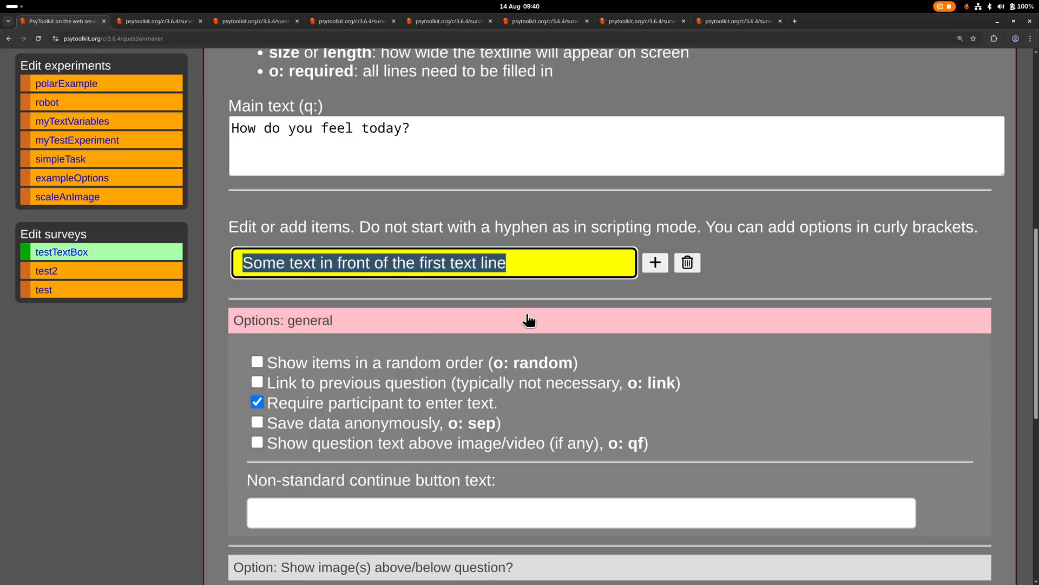
pyautogui.write('Enter you')
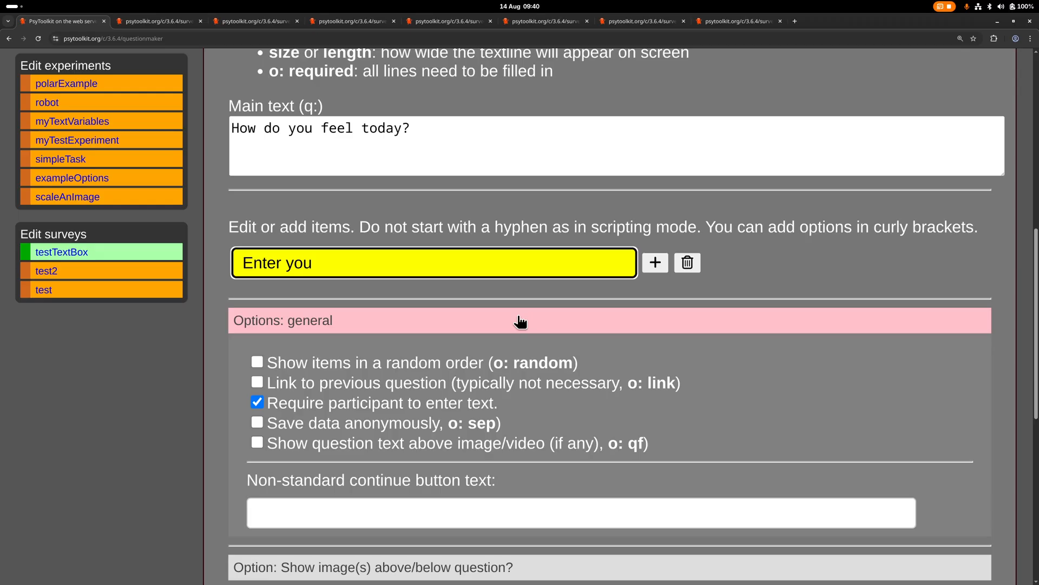
pyautogui.write('r feeling')
pyautogui.scroll(-4, 460, 417)
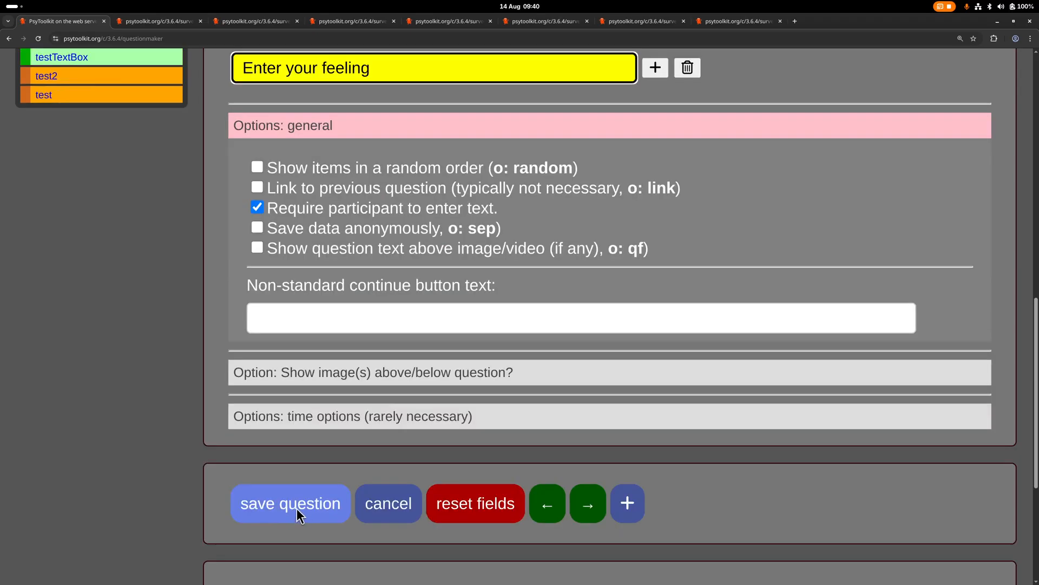
pyautogui.click(297, 508)
# Preview the question in a new browser tab and try to continue with the feeling field left empty
pyautogui.scroll(-10, 312, 490)
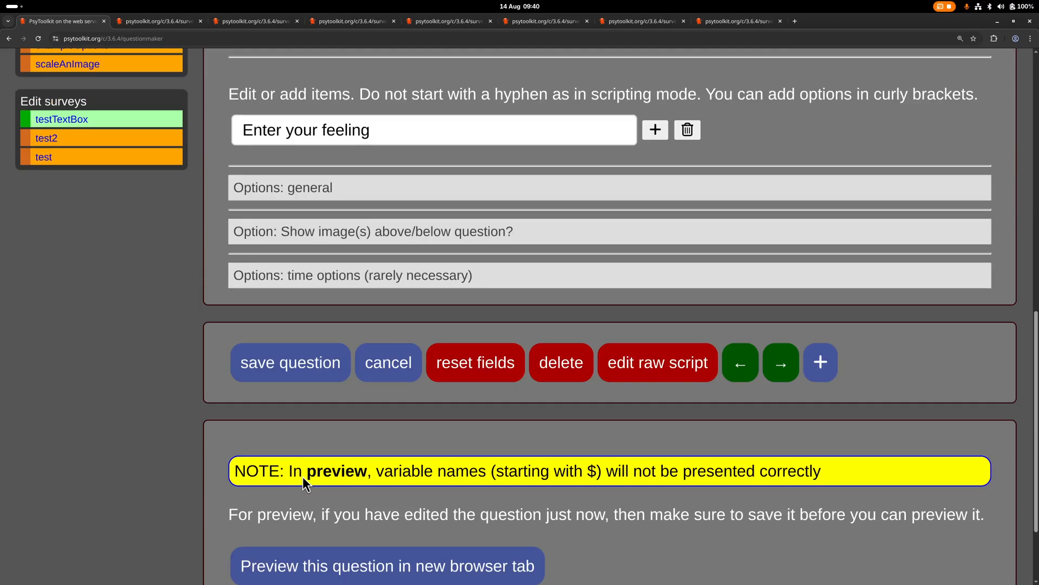
pyautogui.scroll(-2, 303, 477)
pyautogui.click(306, 464)
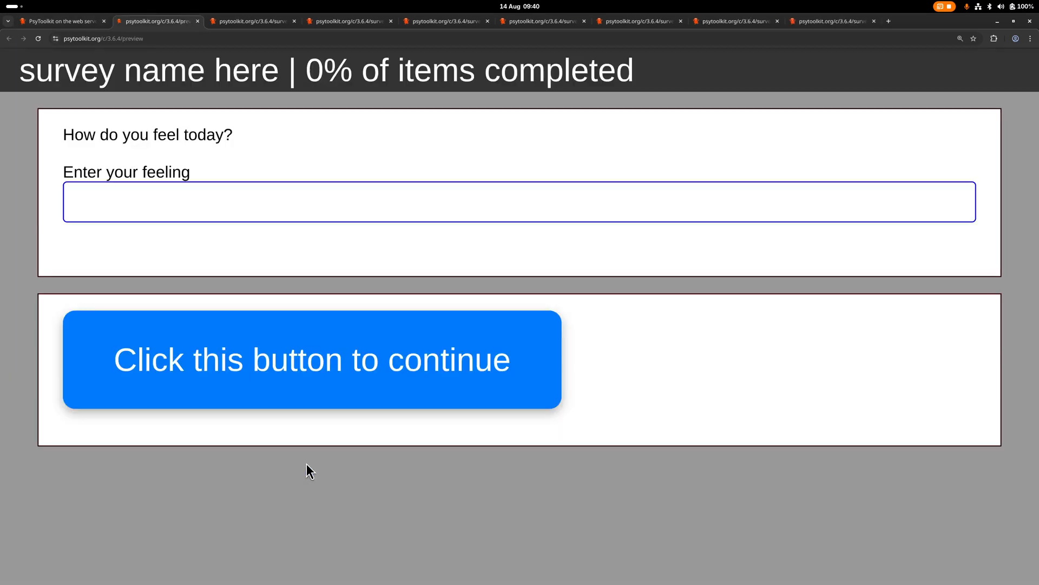
pyautogui.click(188, 202)
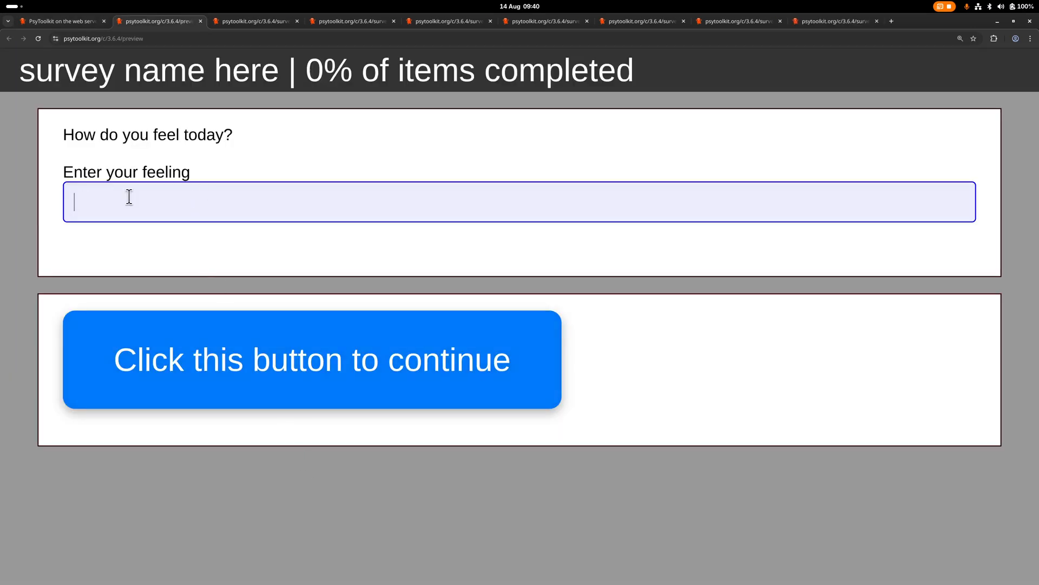
pyautogui.click(173, 330)
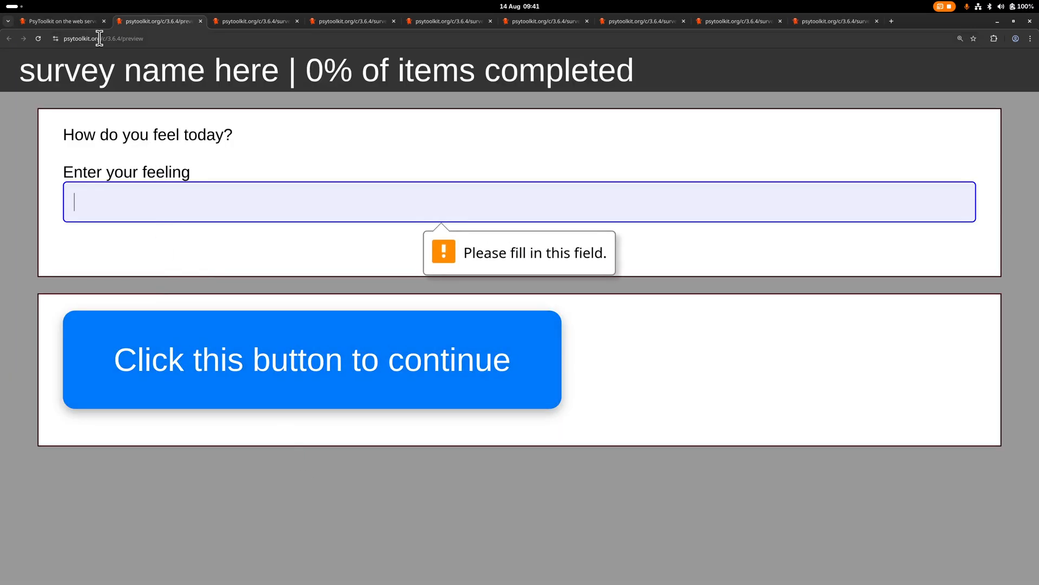
# Return from the preview to the editing page of the new textline question
pyautogui.click(59, 21)
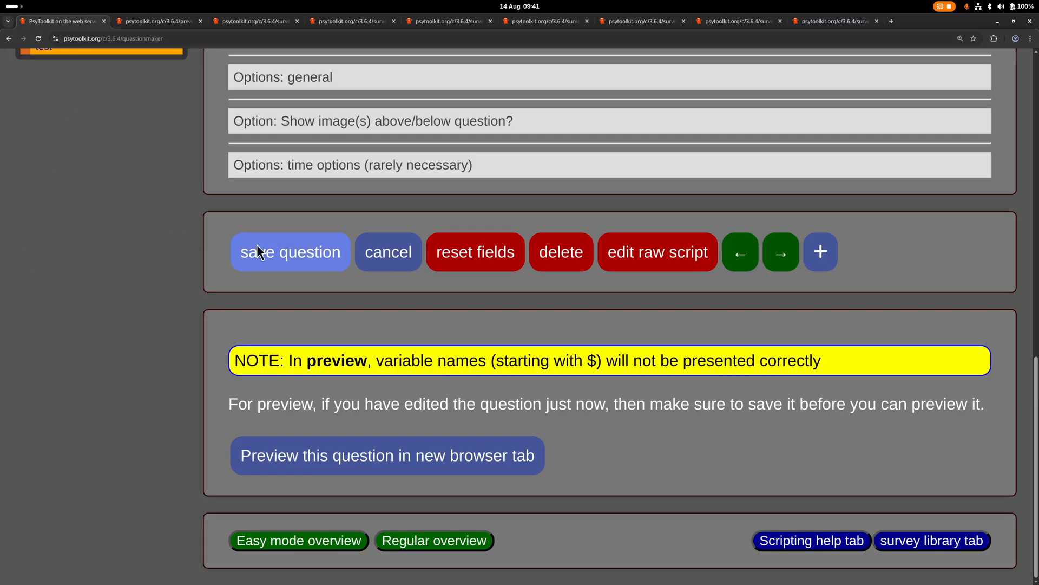
pyautogui.scroll(10, 280, 261)
pyautogui.scroll(2, 281, 261)
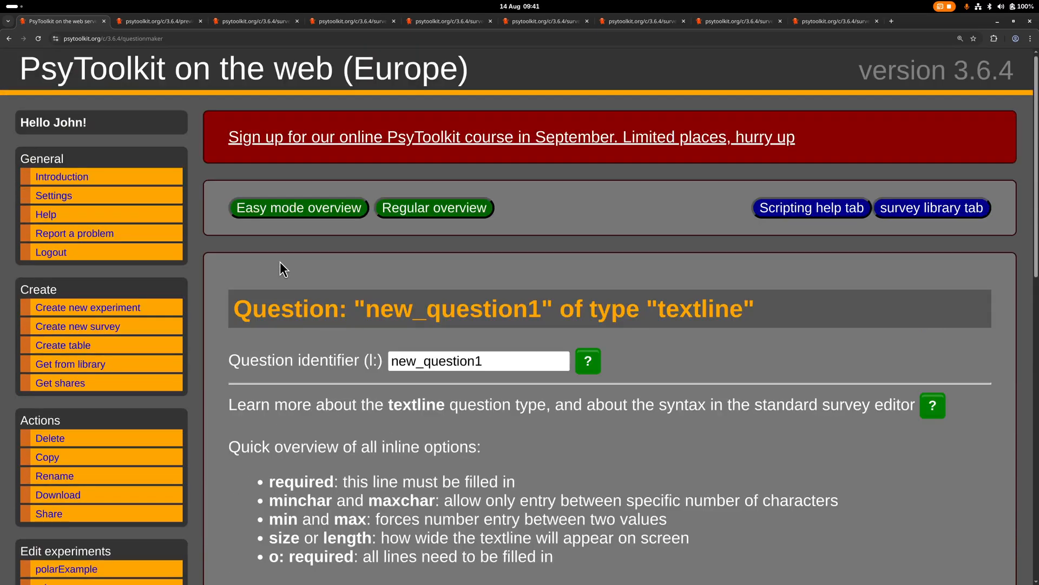
pyautogui.scroll(1, 281, 261)
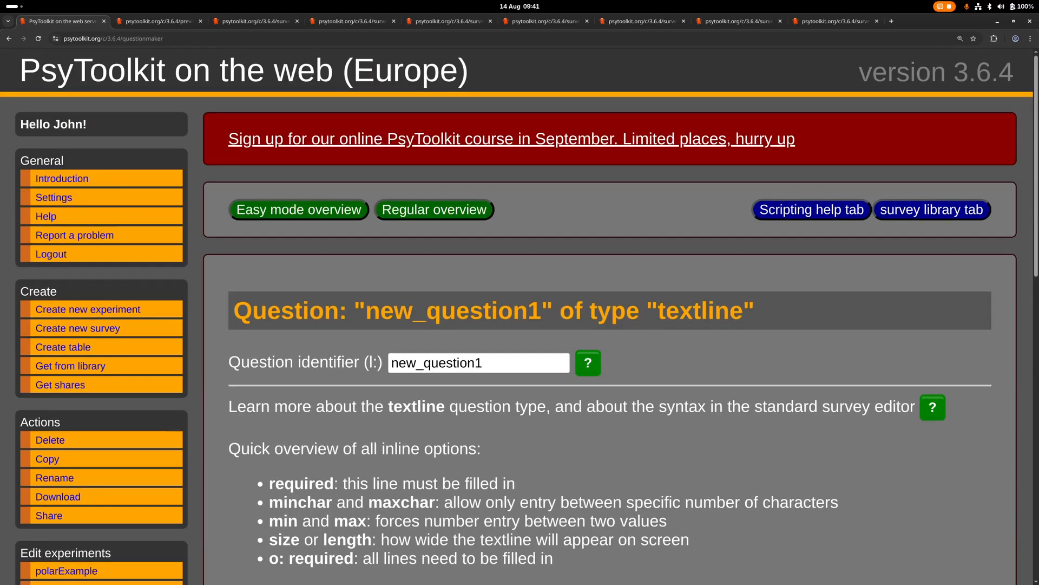